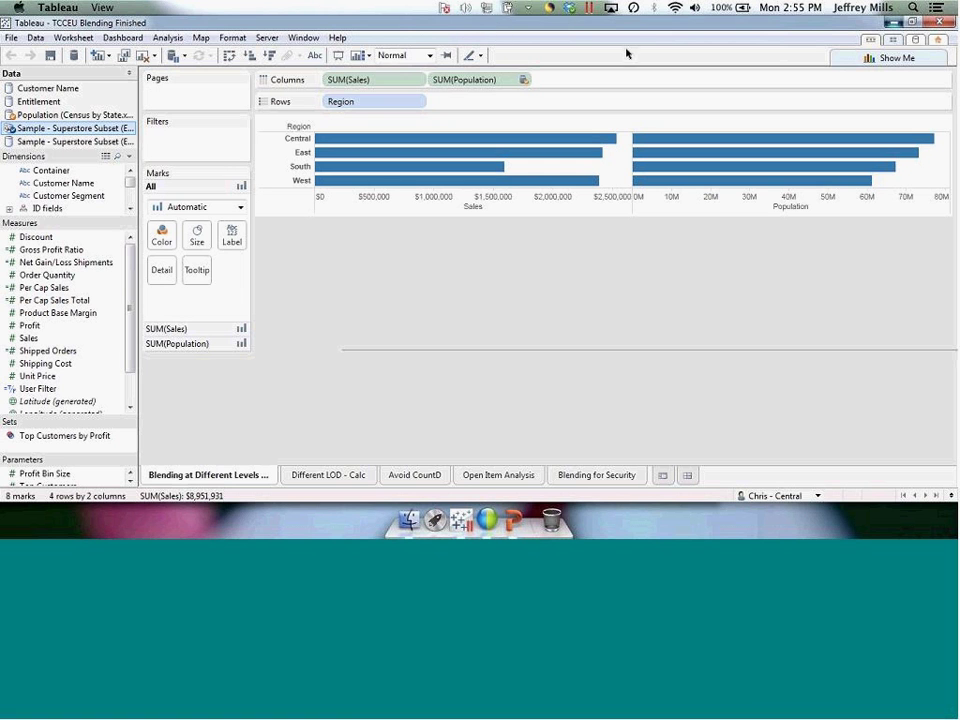
- On a new worksheet, chart SUM(Sales) as horizontal bars for the Central, East, South and West regions
{"action": "key", "text": "ctrl+m"}
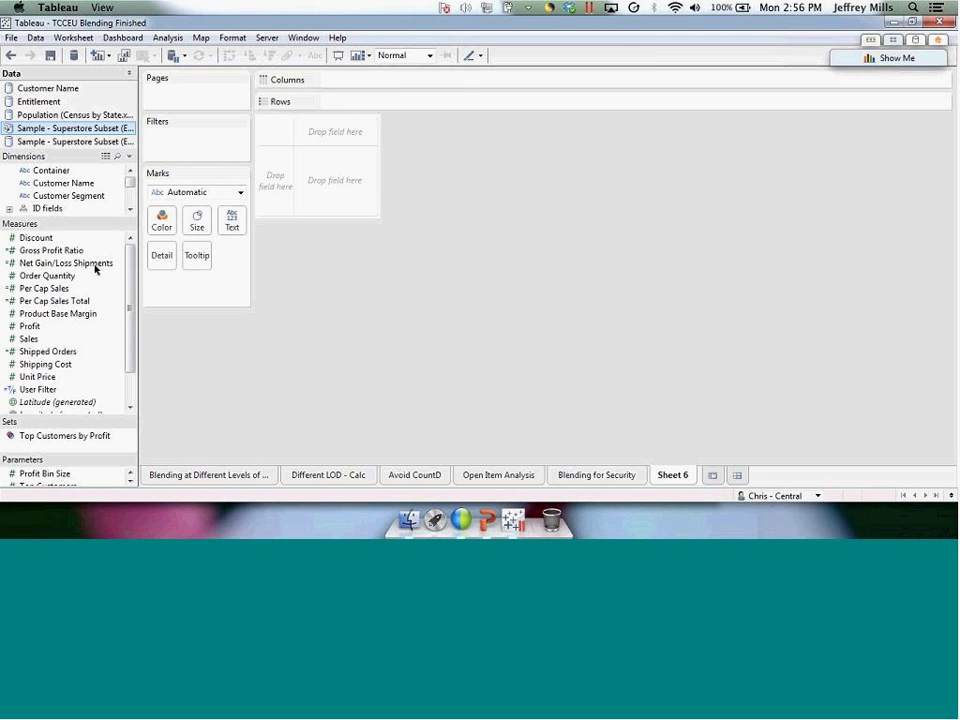
{"action": "left_click_drag", "start_coordinate": [95, 219], "coordinate": [101, 298]}
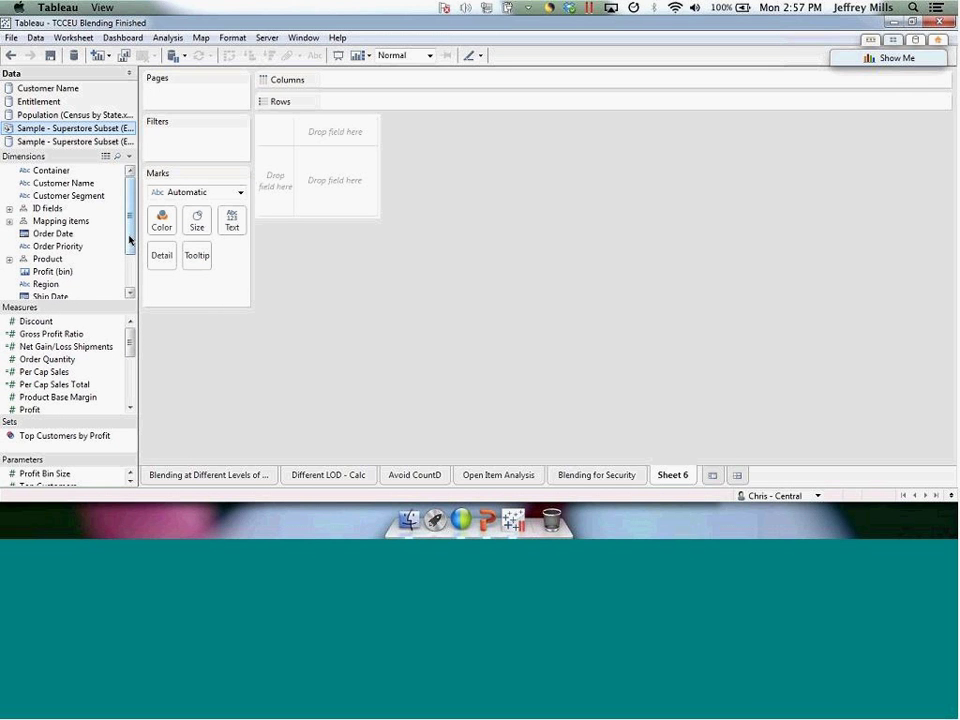
{"action": "left_click_drag", "start_coordinate": [129, 240], "coordinate": [129, 253]}
{"action": "left_click", "coordinate": [46, 259]}
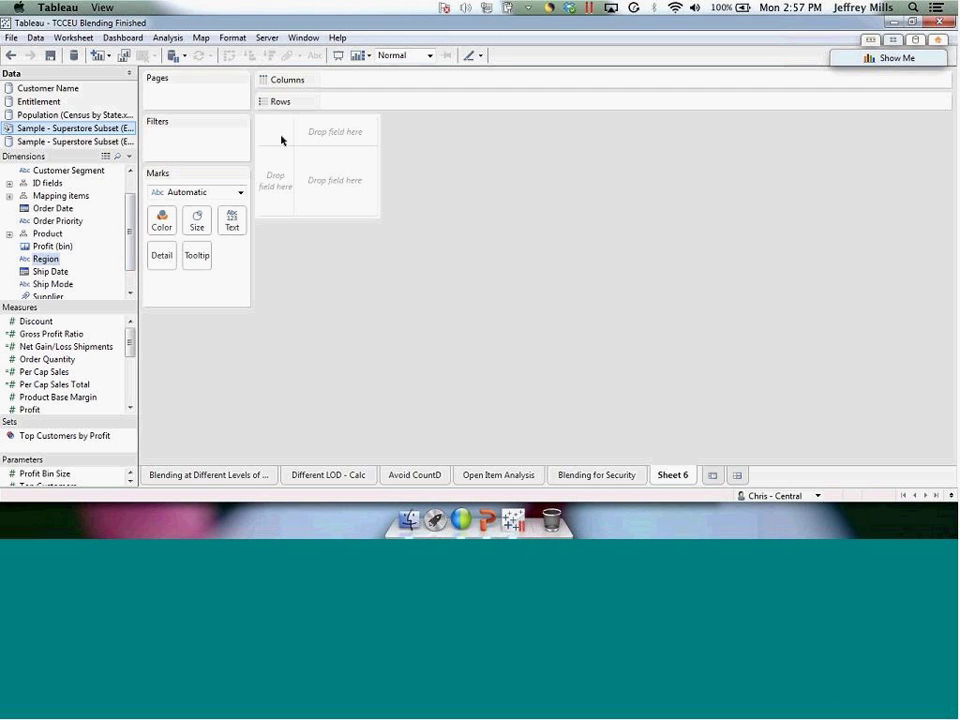
{"action": "left_click_drag", "start_coordinate": [281, 140], "coordinate": [345, 101]}
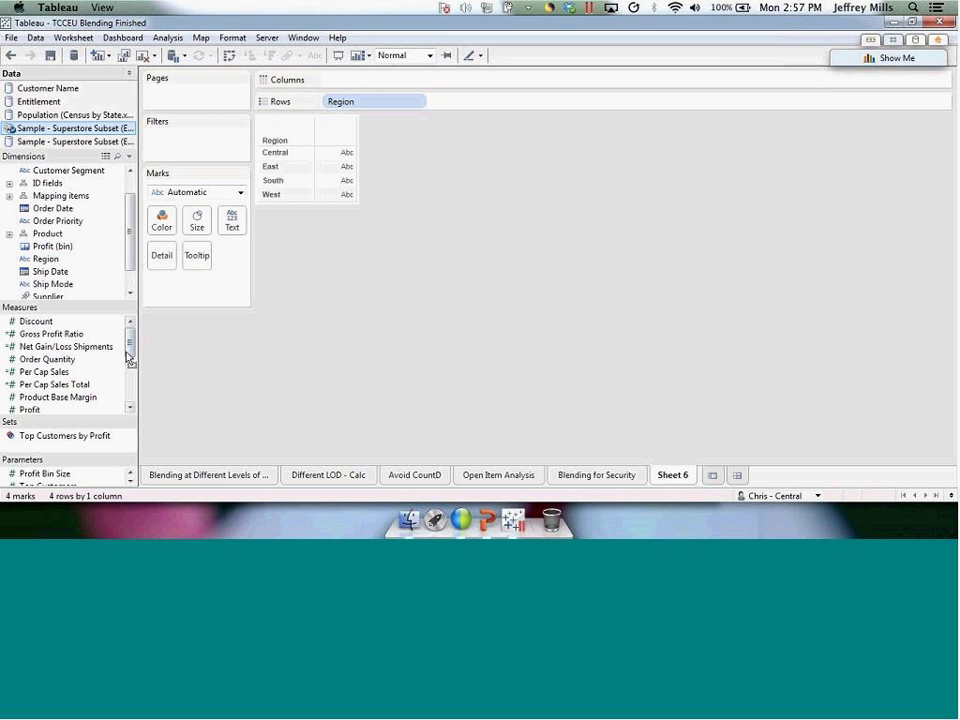
{"action": "left_click_drag", "start_coordinate": [128, 358], "coordinate": [85, 390]}
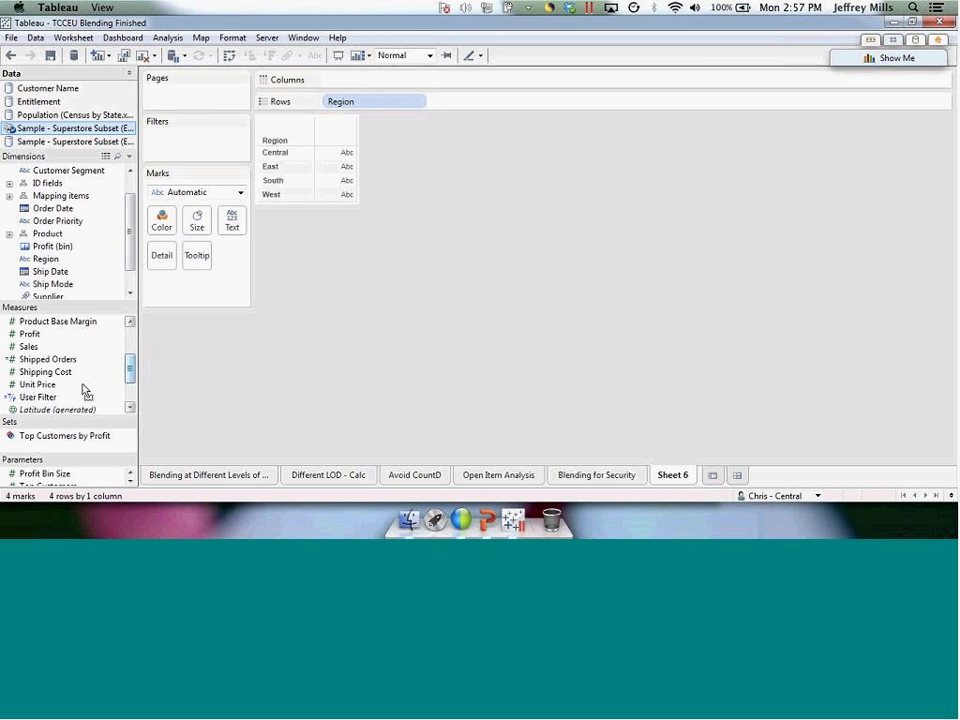
{"action": "left_click_drag", "start_coordinate": [29, 346], "coordinate": [347, 137]}
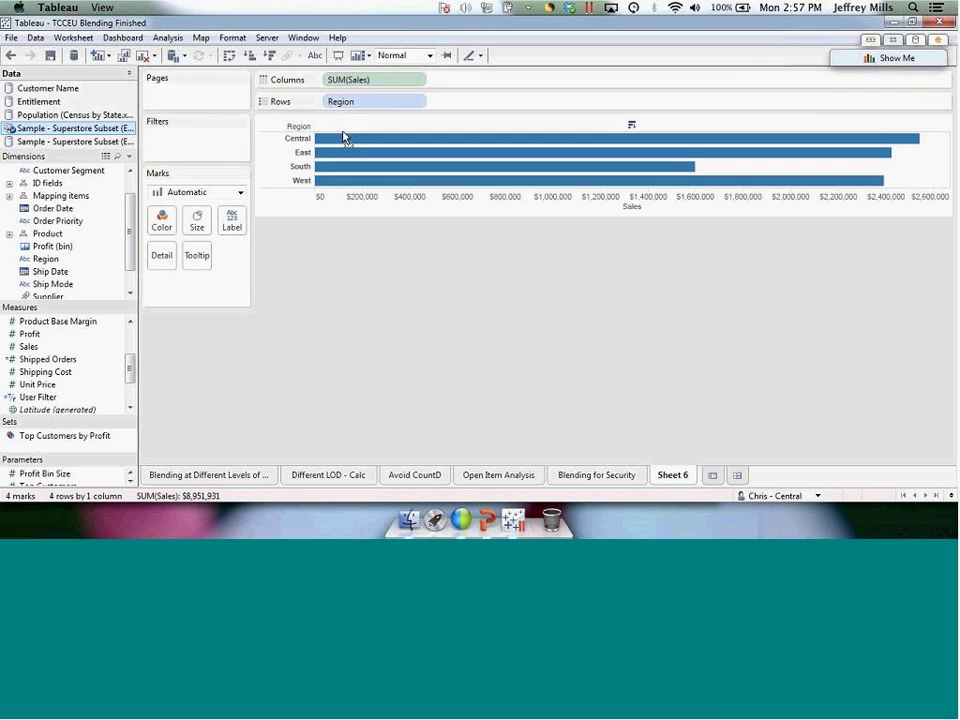
{"action": "left_click", "coordinate": [101, 115]}
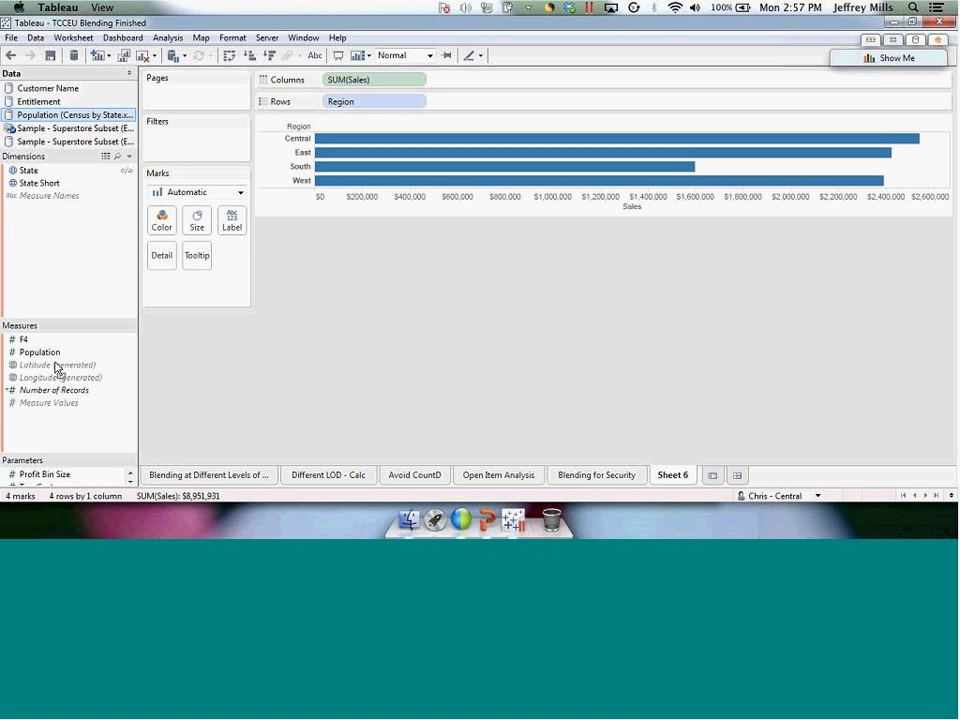
- Add a SUM(Population) bar panel from Census by State beside the Sales bars for each Region
{"action": "left_click_drag", "start_coordinate": [42, 354], "coordinate": [487, 86]}
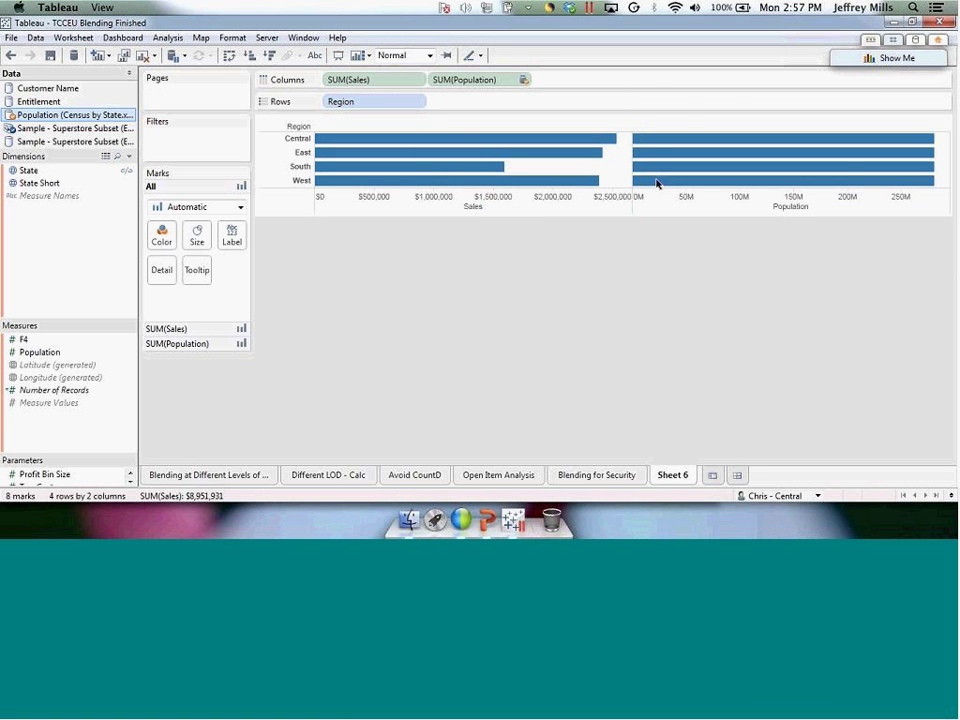
{"action": "mouse_move", "coordinate": [660, 183]}
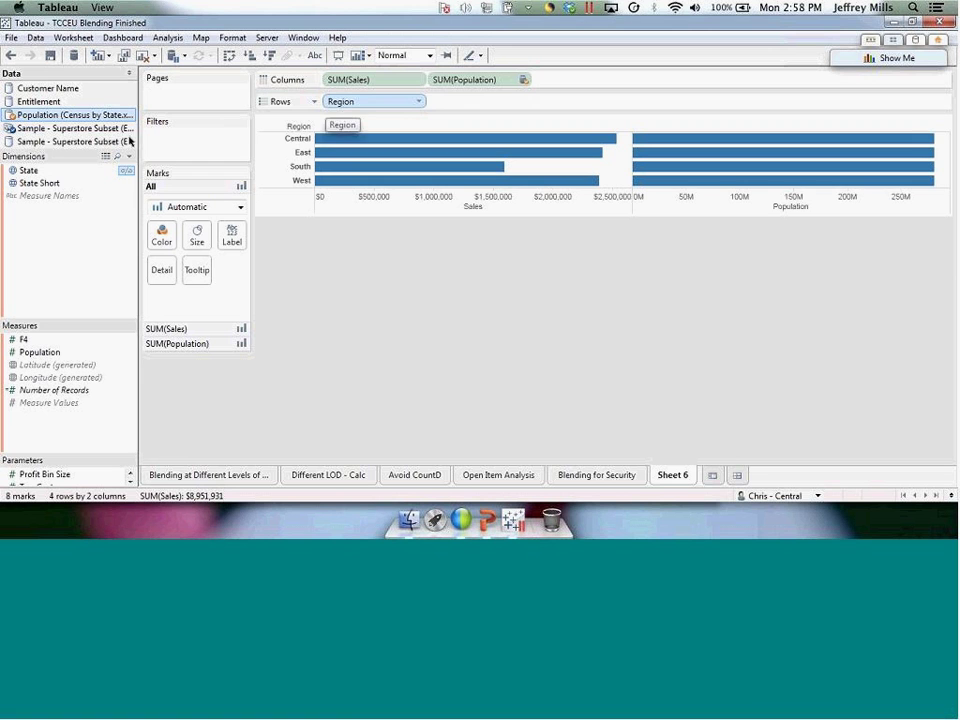
- Link the Population blend on State so each Region's bar shows its own population total
{"action": "left_click", "coordinate": [125, 171]}
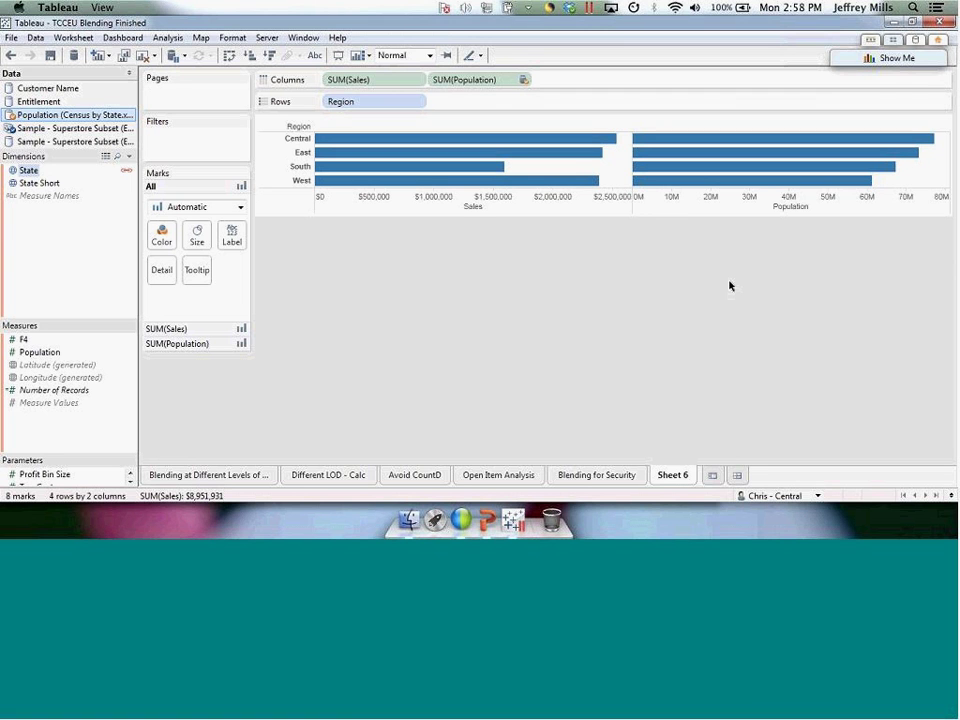
{"action": "mouse_move", "coordinate": [763, 185]}
- Look over the Avoid CountD sheet, then add a new blank worksheet, Sheet 7
{"action": "left_click", "coordinate": [417, 477]}
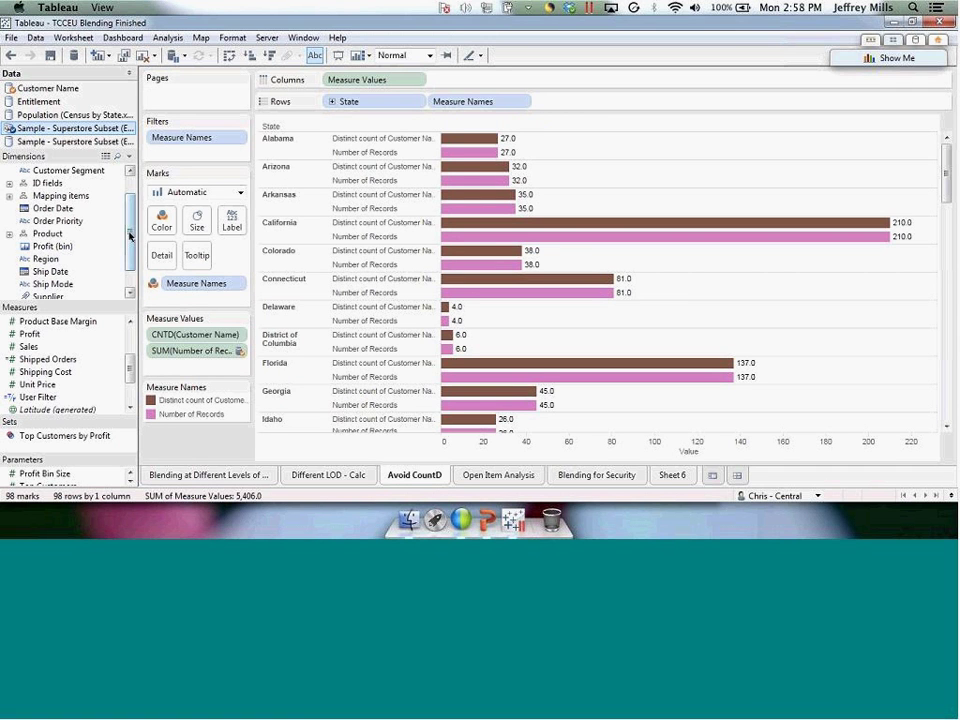
{"action": "scroll", "coordinate": [128, 215], "scroll_direction": "down", "scroll_amount": 1}
{"action": "scroll", "coordinate": [128, 205], "scroll_direction": "up", "scroll_amount": 2}
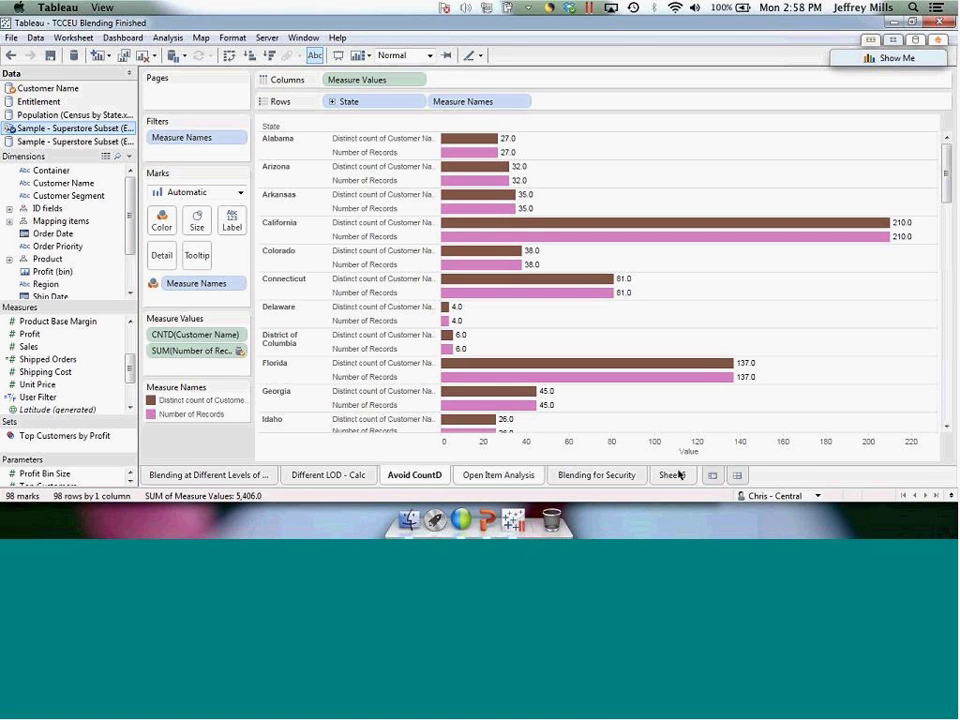
{"action": "left_click", "coordinate": [712, 475]}
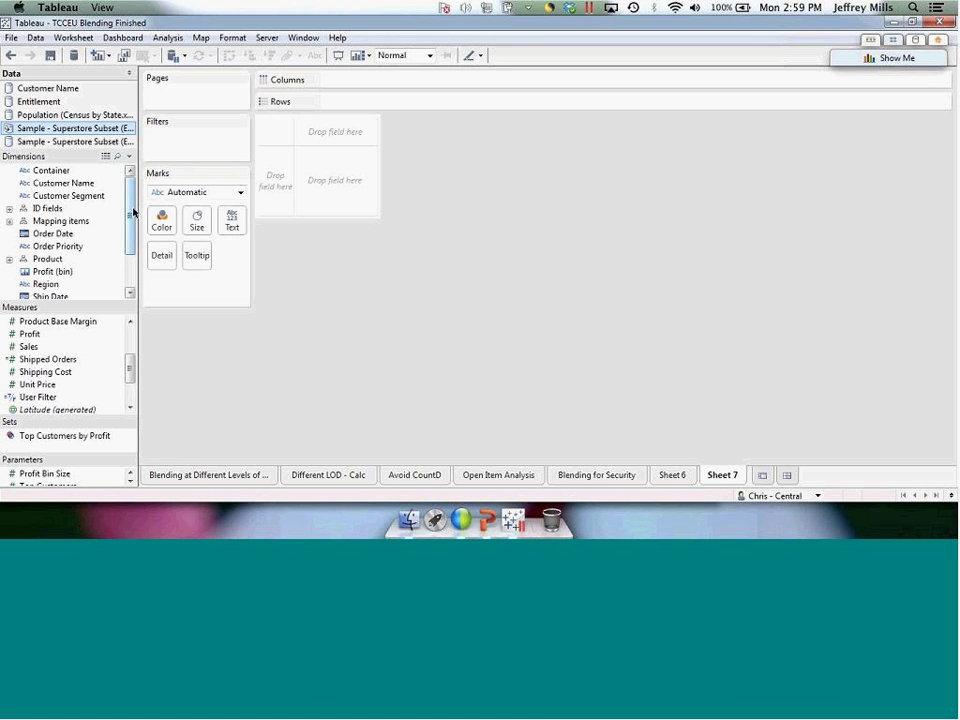
- From the Superstore source, put State on Rows and Customer Name on Columns, adding all members
{"action": "left_click", "coordinate": [50, 88]}
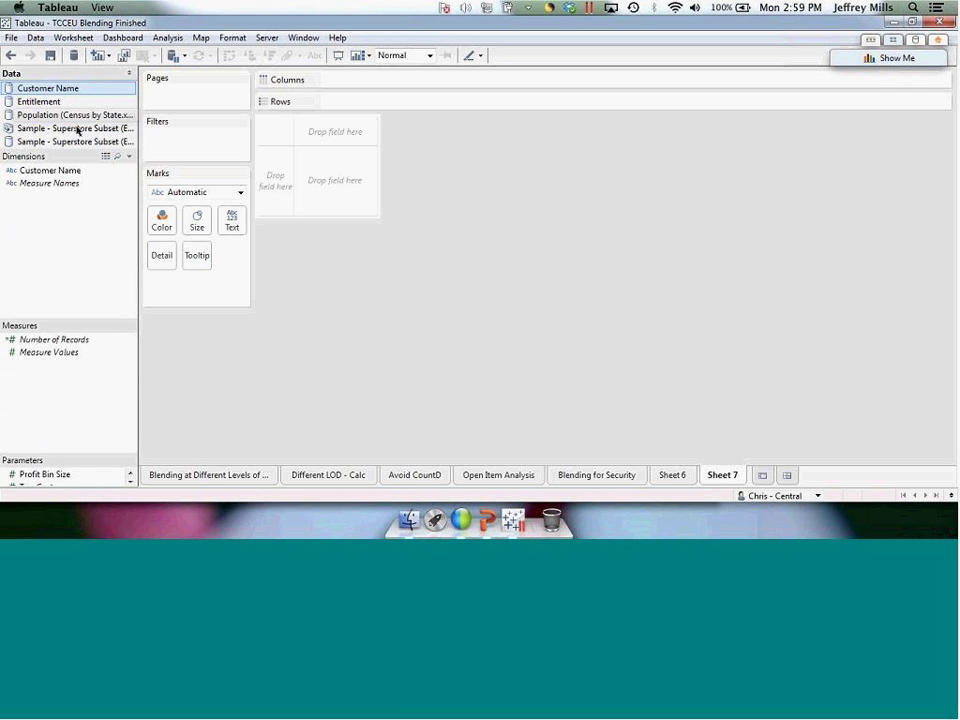
{"action": "left_click", "coordinate": [80, 129]}
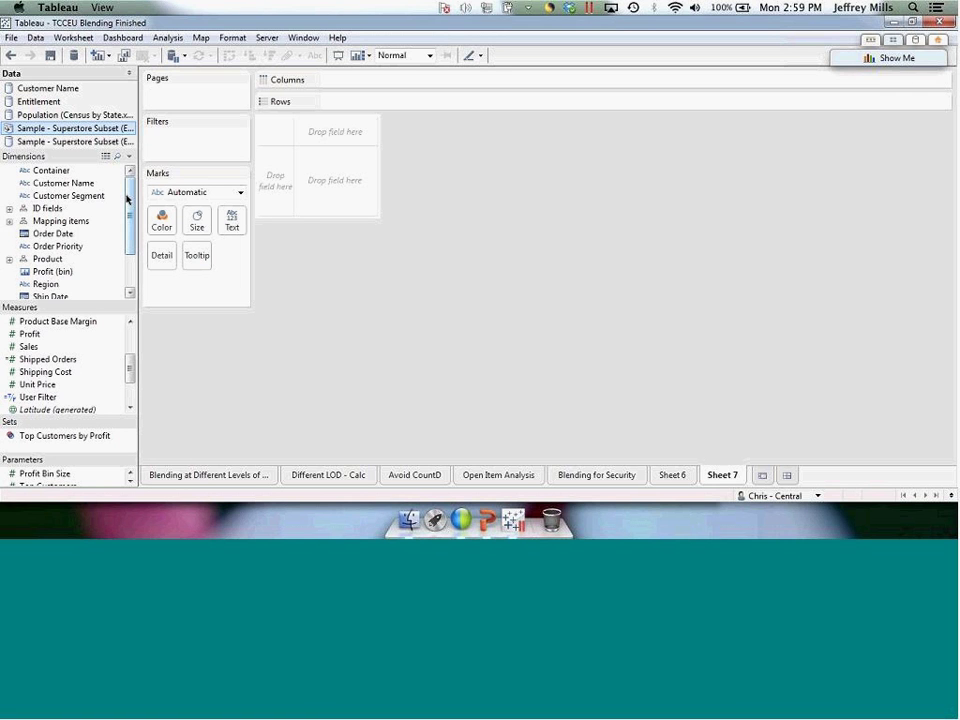
{"action": "mouse_move", "coordinate": [127, 199]}
{"action": "left_mouse_down"}
{"action": "mouse_move", "coordinate": [129, 253]}
{"action": "mouse_move", "coordinate": [134, 197]}
{"action": "left_mouse_up"}
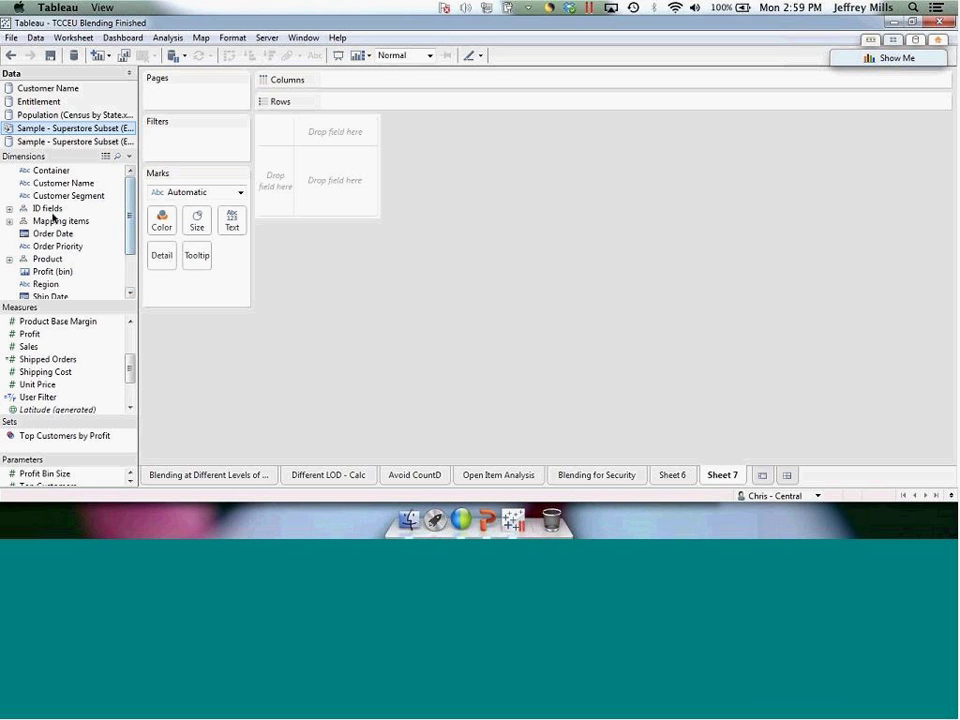
{"action": "left_click", "coordinate": [9, 221]}
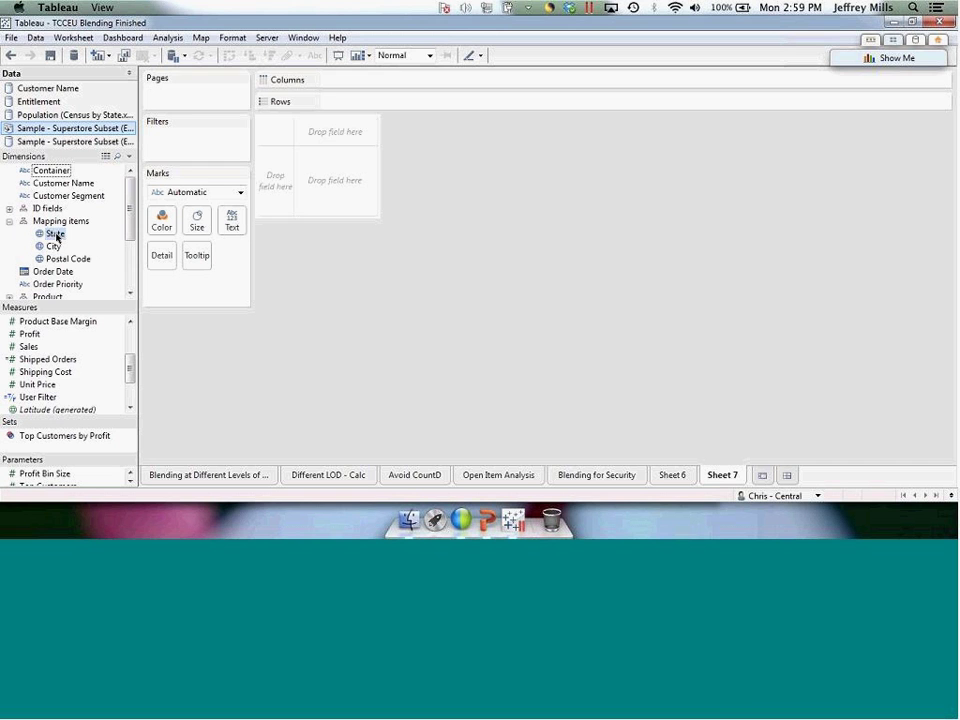
{"action": "left_click_drag", "start_coordinate": [56, 232], "coordinate": [381, 106]}
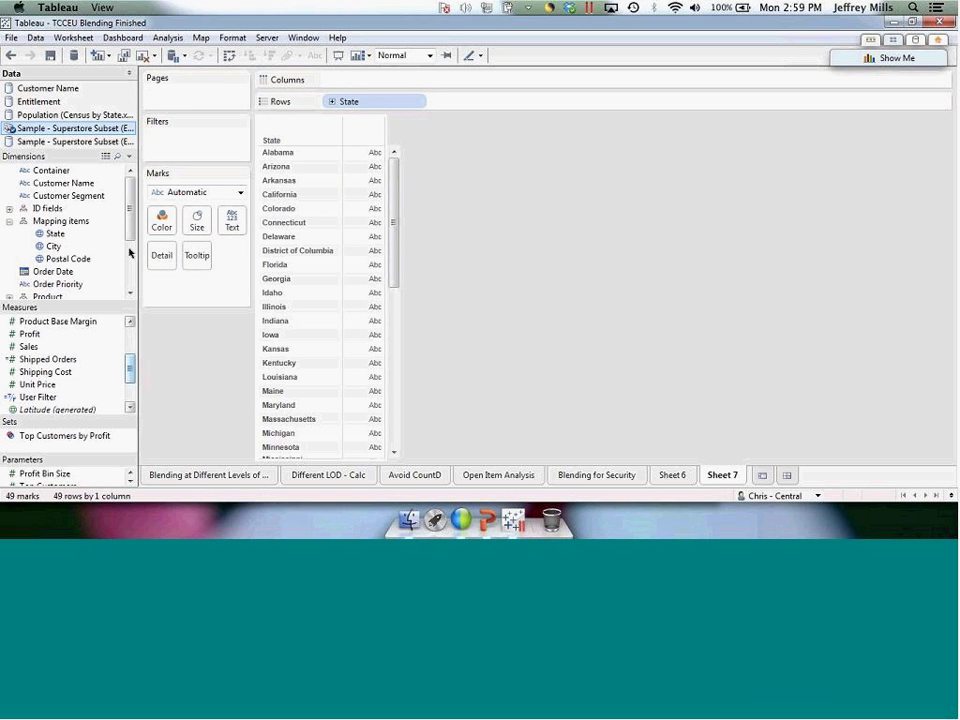
{"action": "left_click_drag", "start_coordinate": [73, 182], "coordinate": [441, 88]}
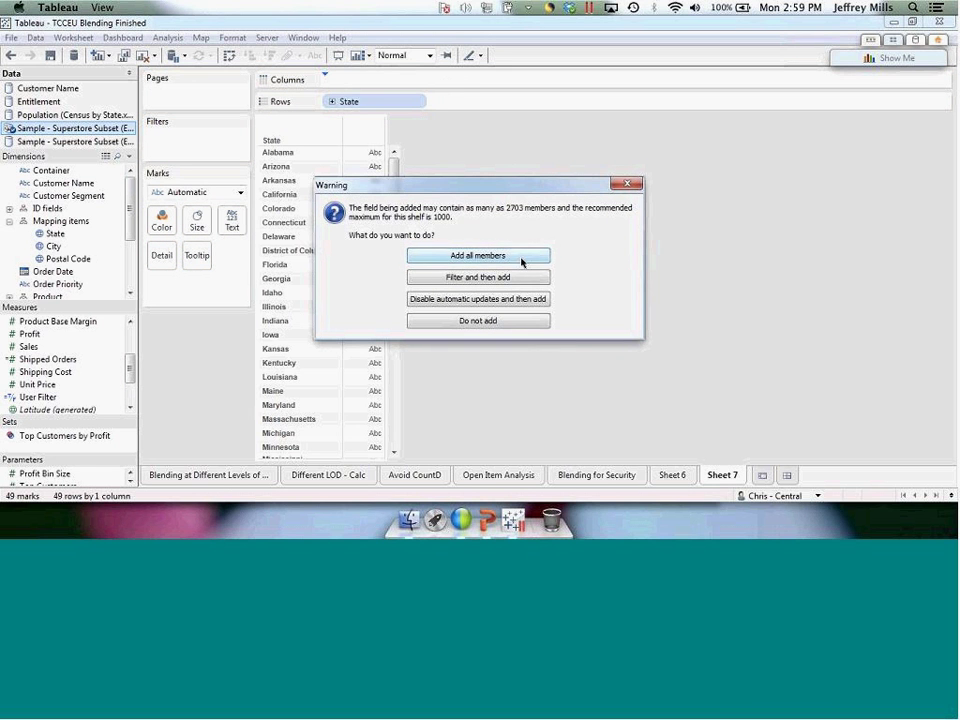
{"action": "left_click", "coordinate": [480, 256]}
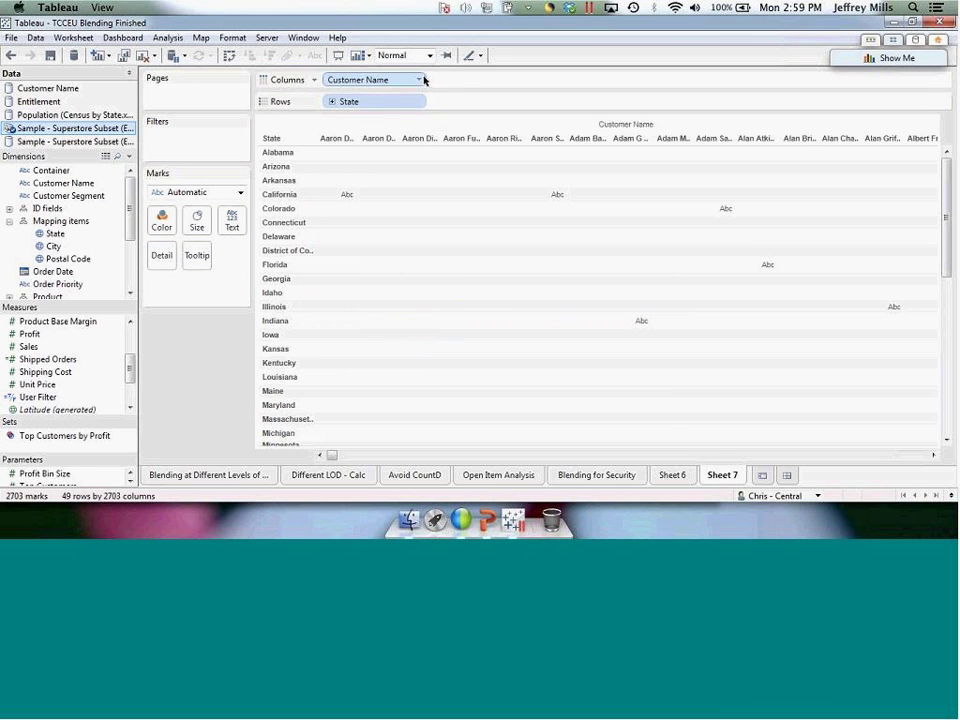
- Make Customer Name a Count (Distinct) measure and sort states descending, California highest
{"action": "left_click", "coordinate": [420, 80]}
{"action": "mouse_move", "coordinate": [432, 254]}
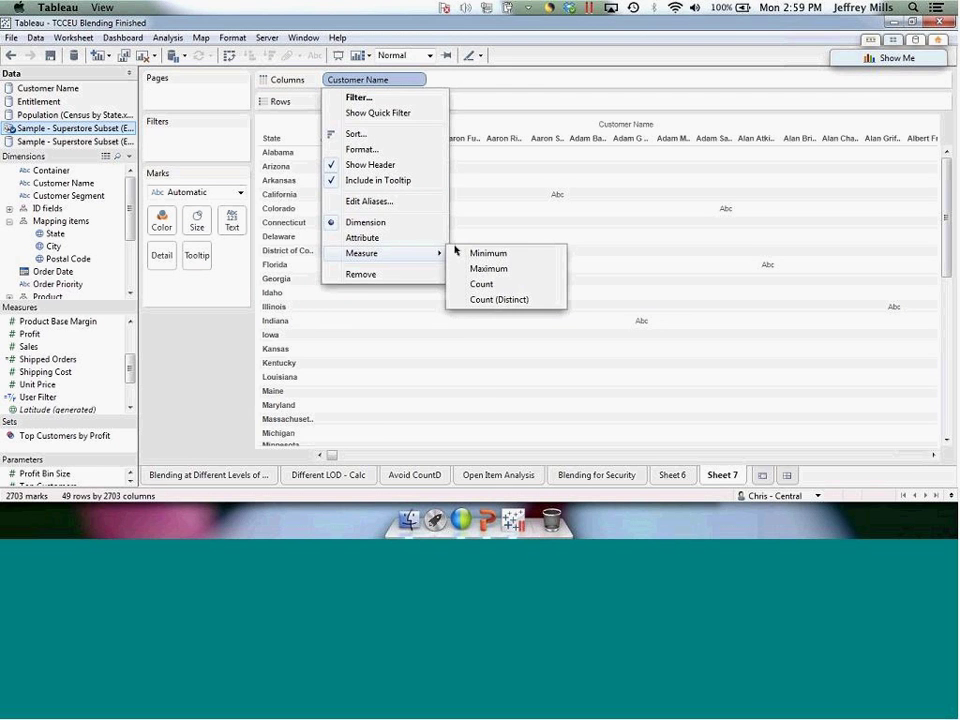
{"action": "left_click", "coordinate": [500, 299]}
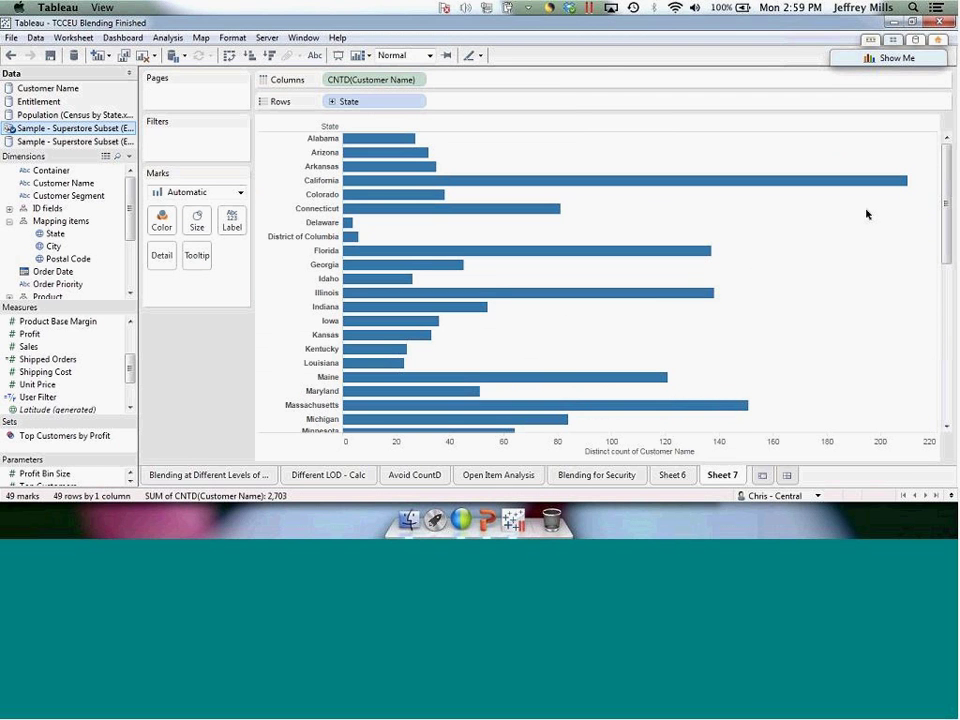
{"action": "left_click", "coordinate": [270, 56]}
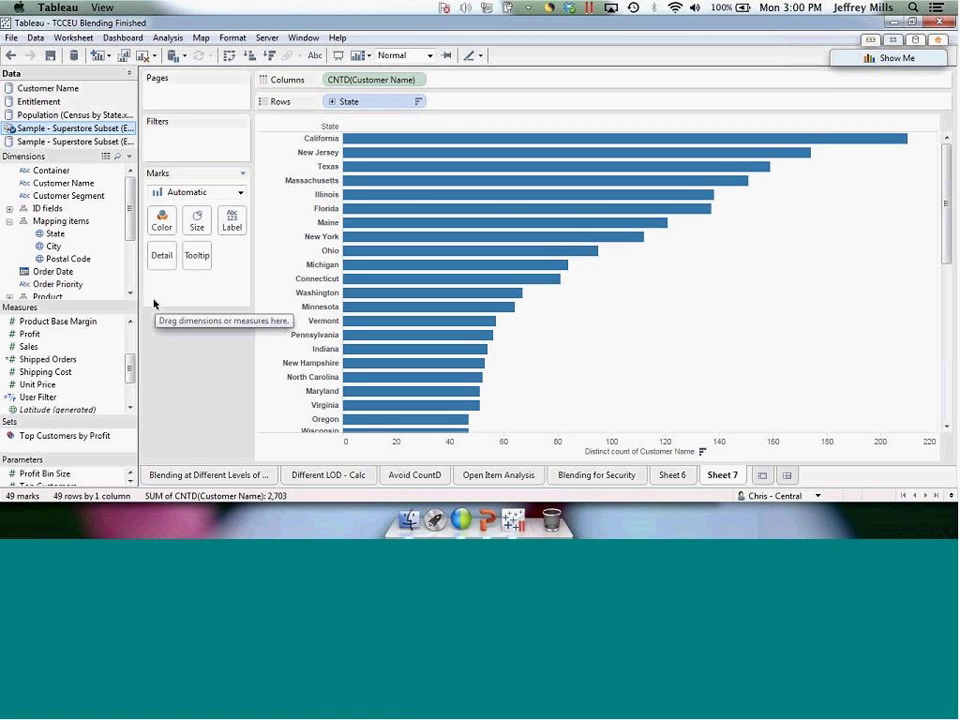
{"action": "mouse_move", "coordinate": [475, 328]}
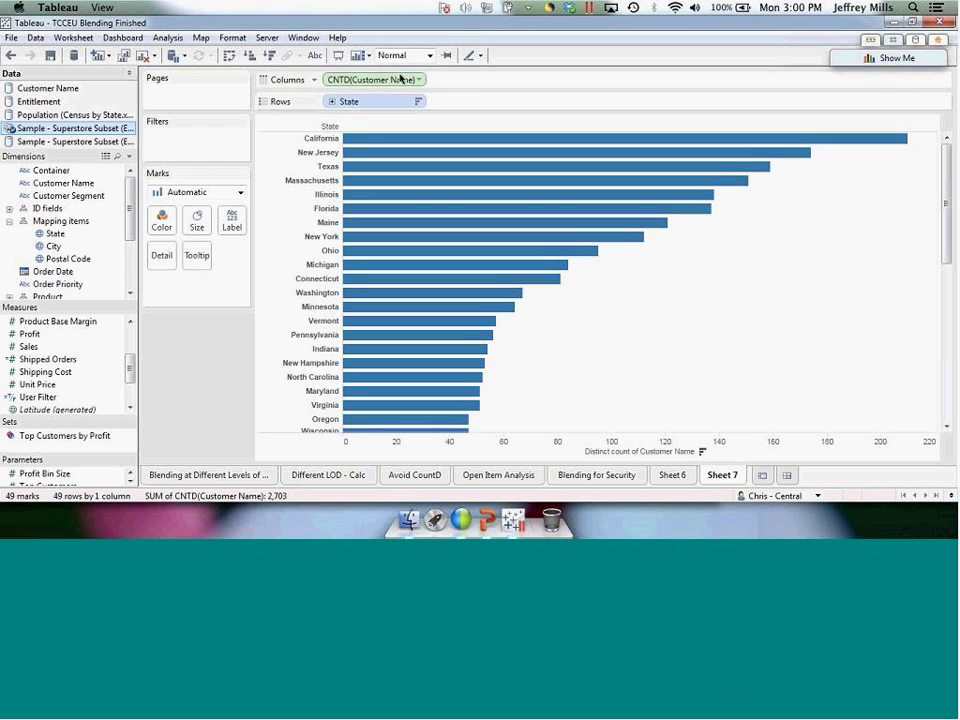
- On another new worksheet, list all Customer Names on Rows, adding all members despite the warning
{"action": "left_click", "coordinate": [762, 475]}
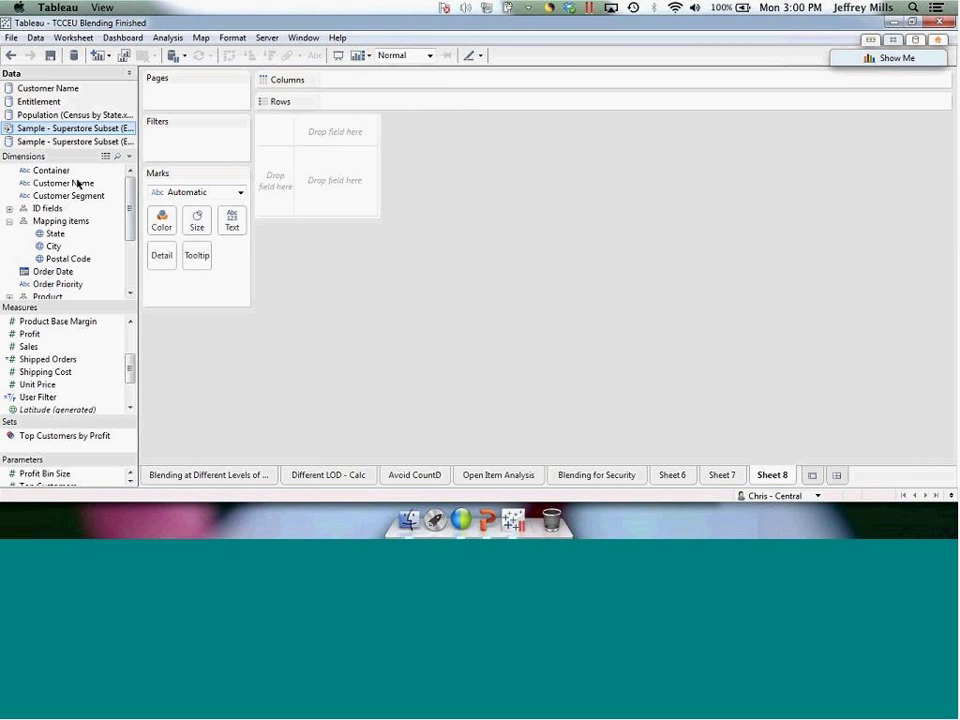
{"action": "left_click_drag", "start_coordinate": [79, 184], "coordinate": [390, 106]}
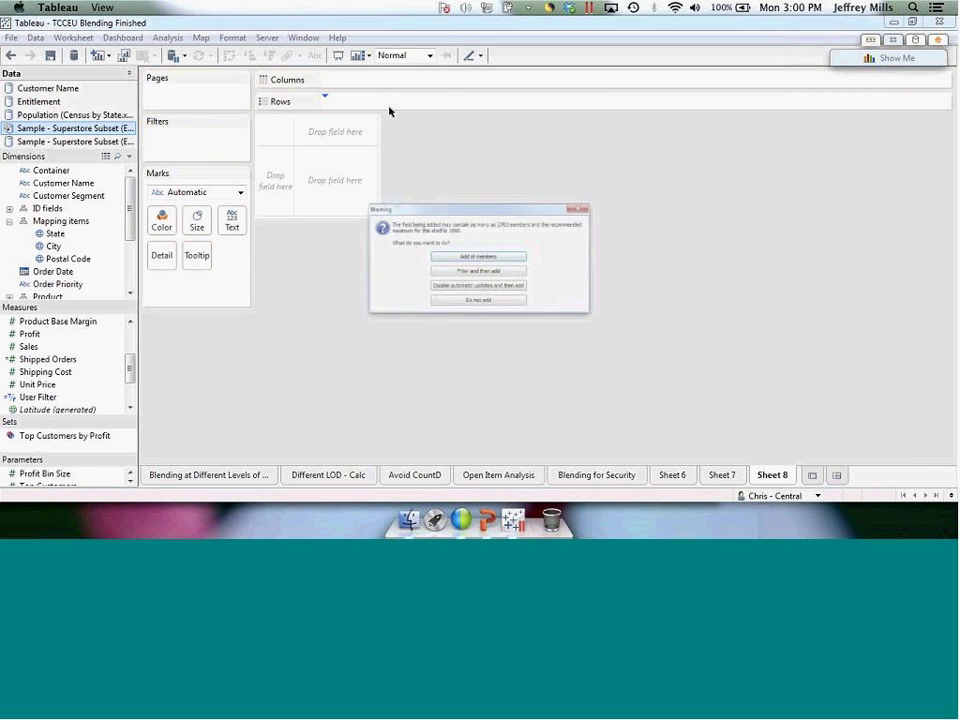
{"action": "left_click", "coordinate": [478, 256]}
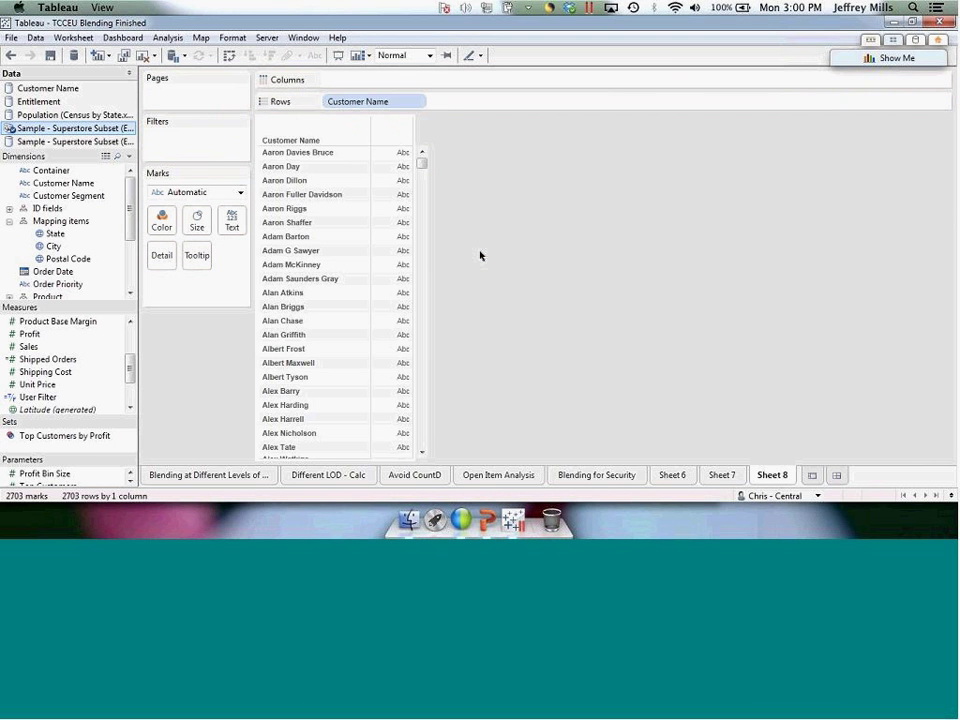
- Select and copy all 2703 customer names, then paste them as a Clipboard data source
{"action": "right_click", "coordinate": [396, 275]}
{"action": "left_click", "coordinate": [411, 280]}
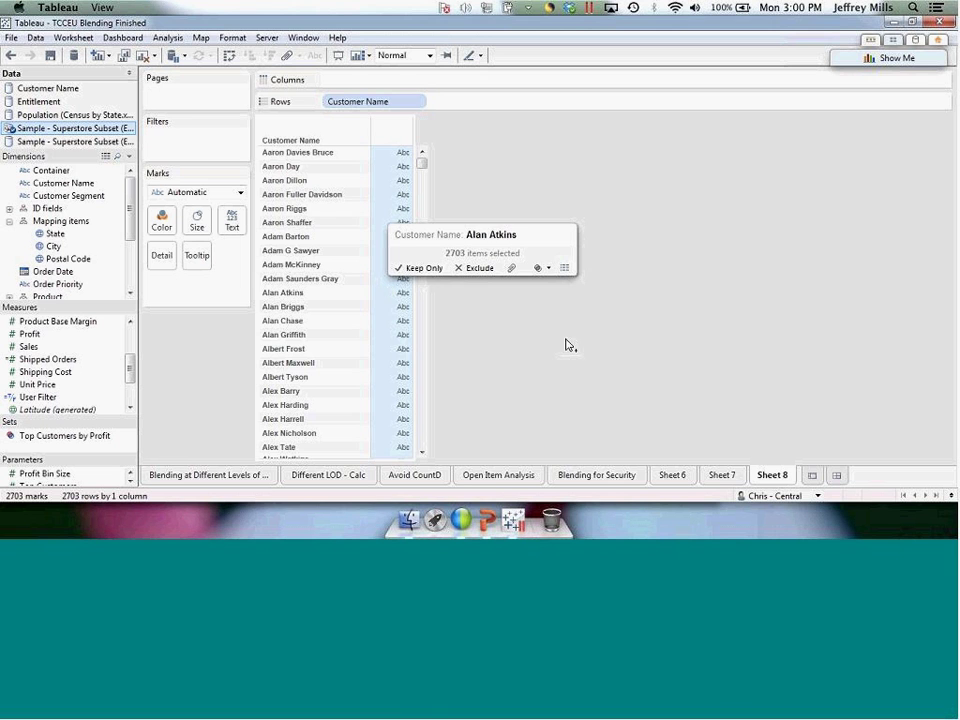
{"action": "left_click", "coordinate": [632, 349]}
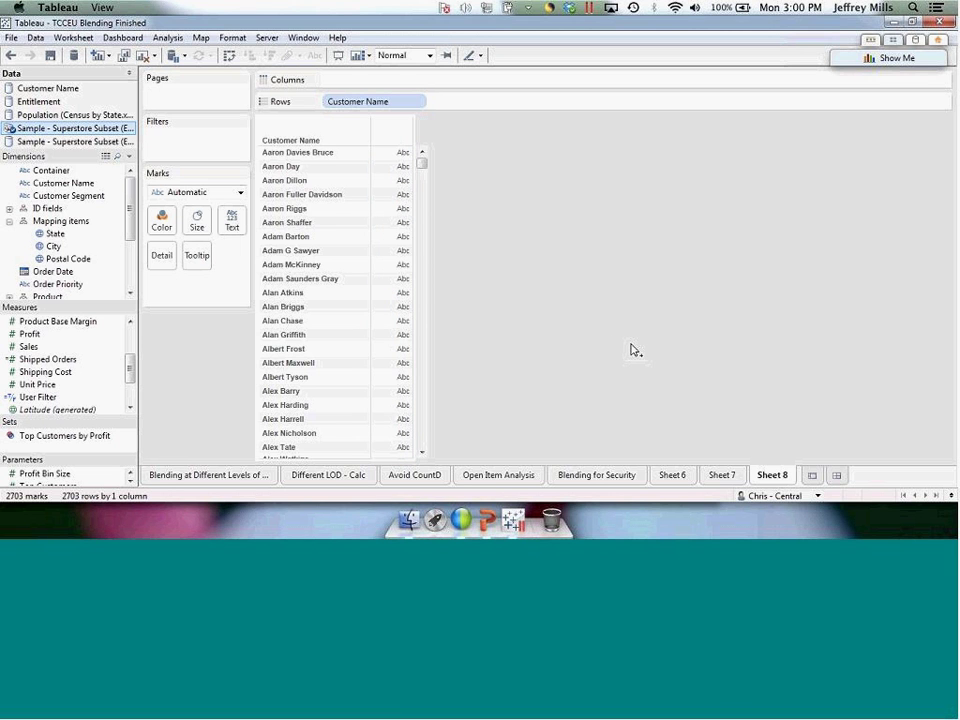
{"action": "key", "text": "ctrl+v"}
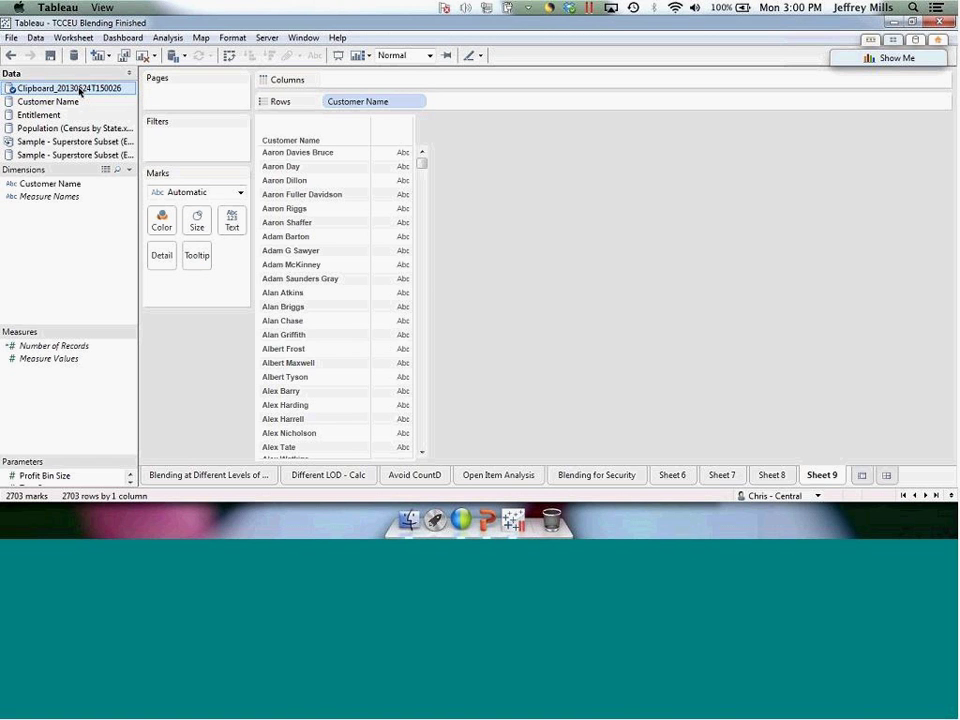
{"action": "left_click", "coordinate": [724, 476]}
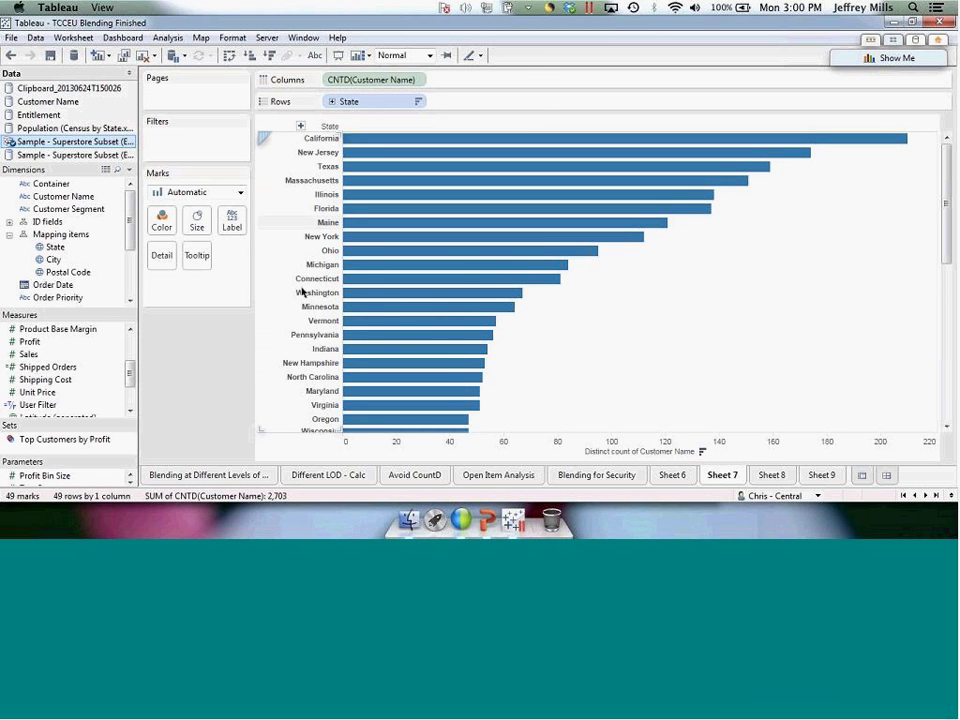
- Blend the Clipboard source on Customer Name and put its Number of Records on a shared axis with the distinct count
{"action": "left_click", "coordinate": [30, 67]}
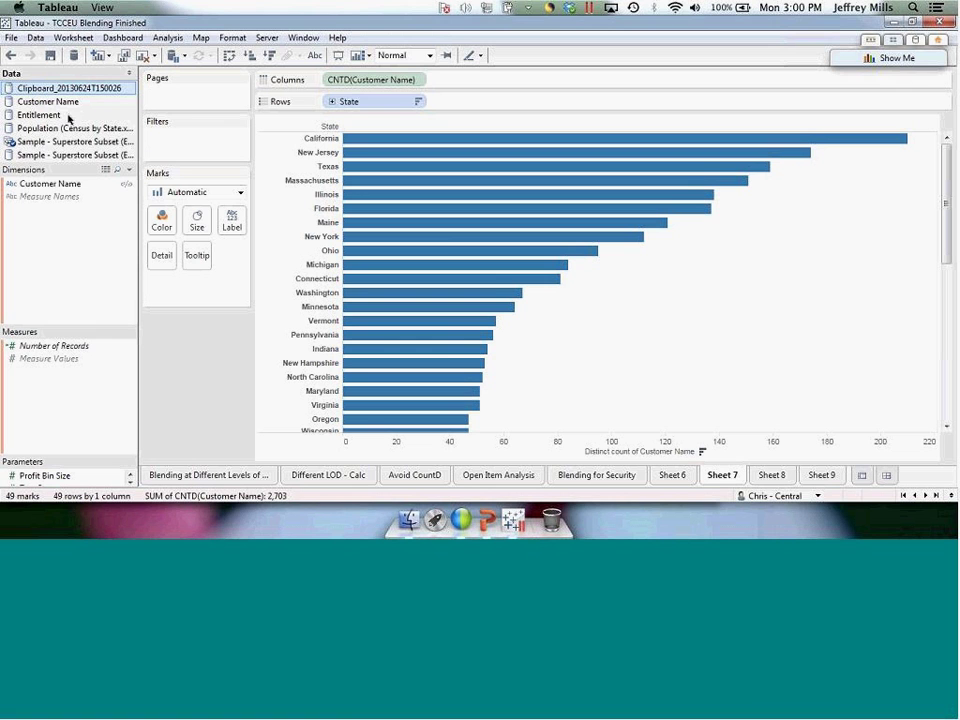
{"action": "left_click", "coordinate": [125, 186]}
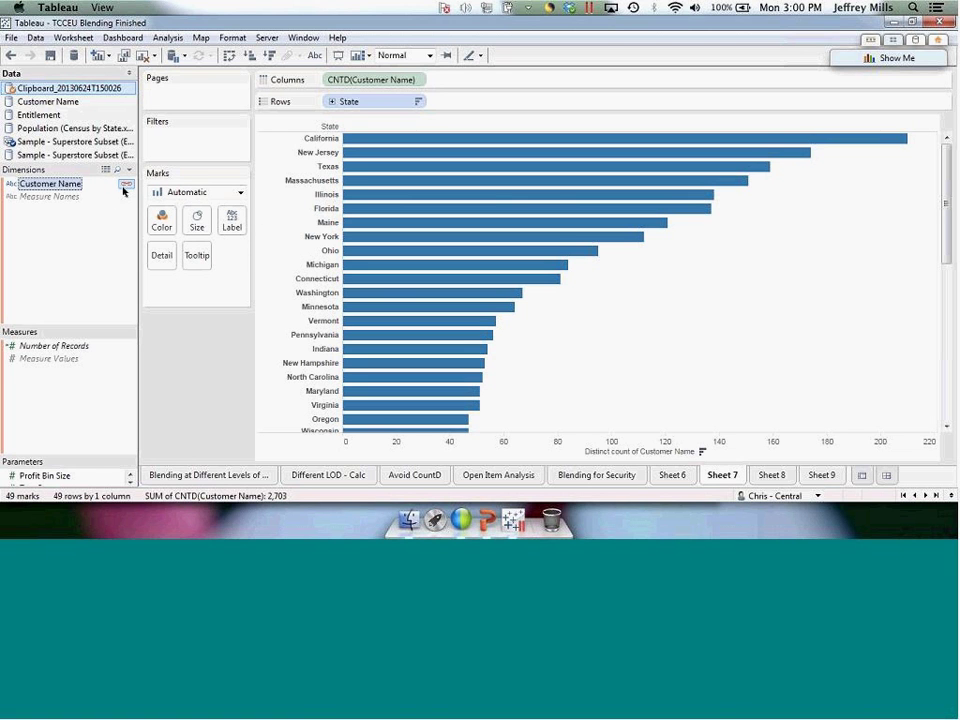
{"action": "left_click_drag", "start_coordinate": [55, 346], "coordinate": [476, 86]}
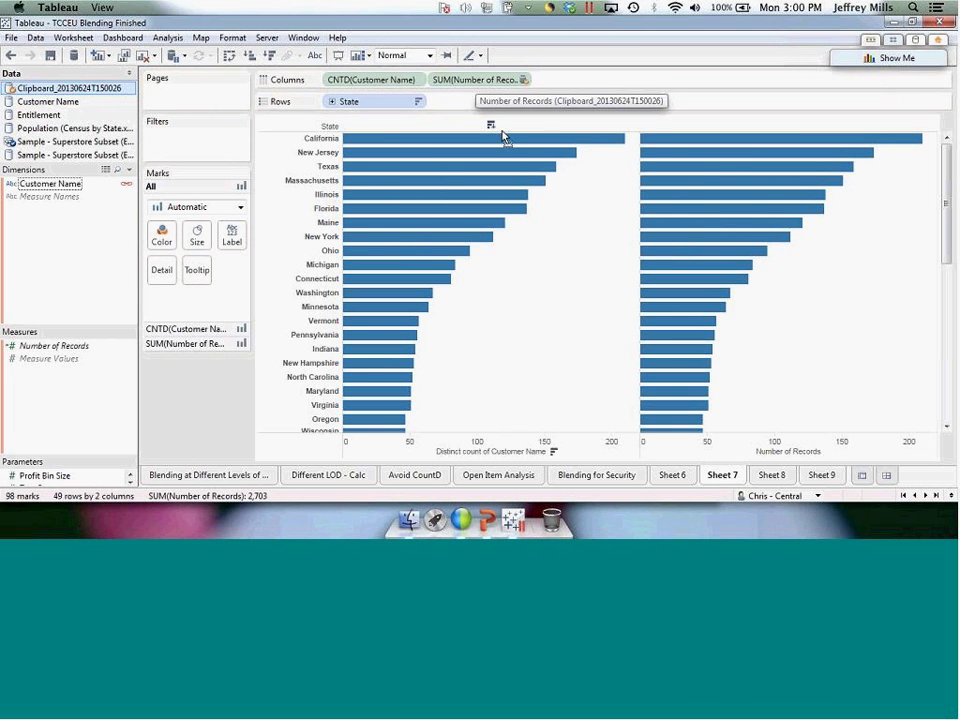
{"action": "left_click_drag", "start_coordinate": [478, 79], "coordinate": [489, 448]}
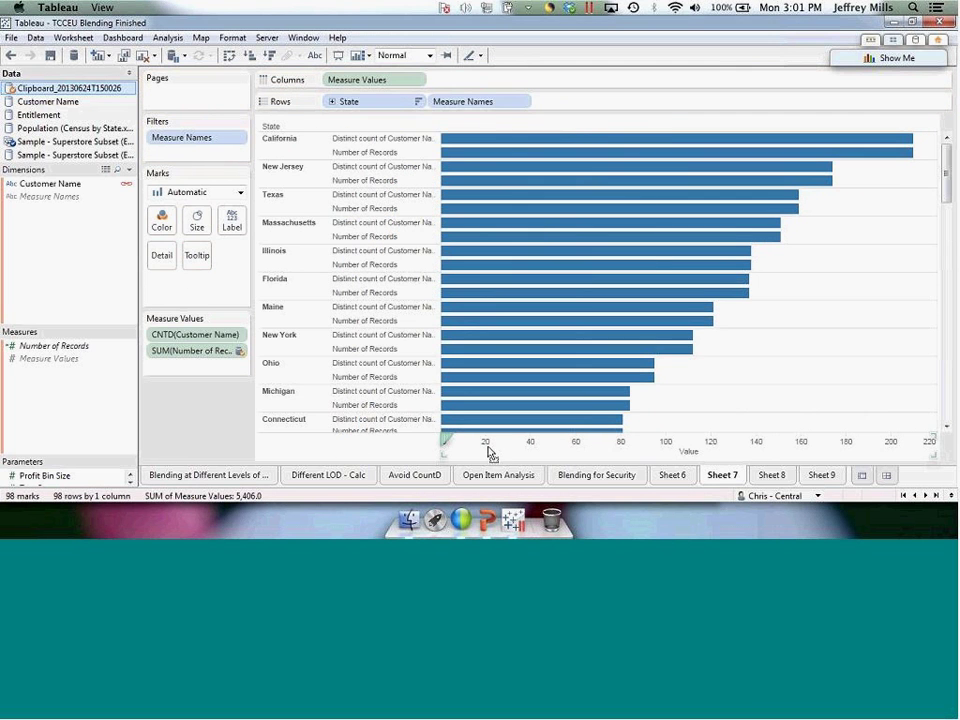
- Show mark labels so every bar displays its value, such as 210 for California
{"action": "left_click", "coordinate": [229, 217]}
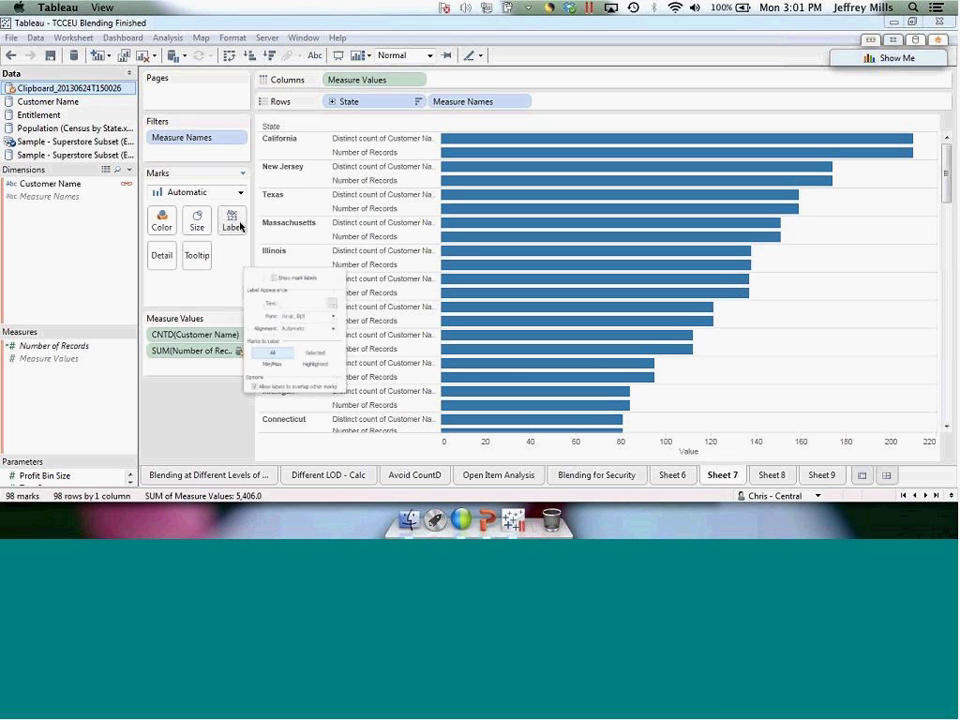
{"action": "left_click", "coordinate": [265, 251]}
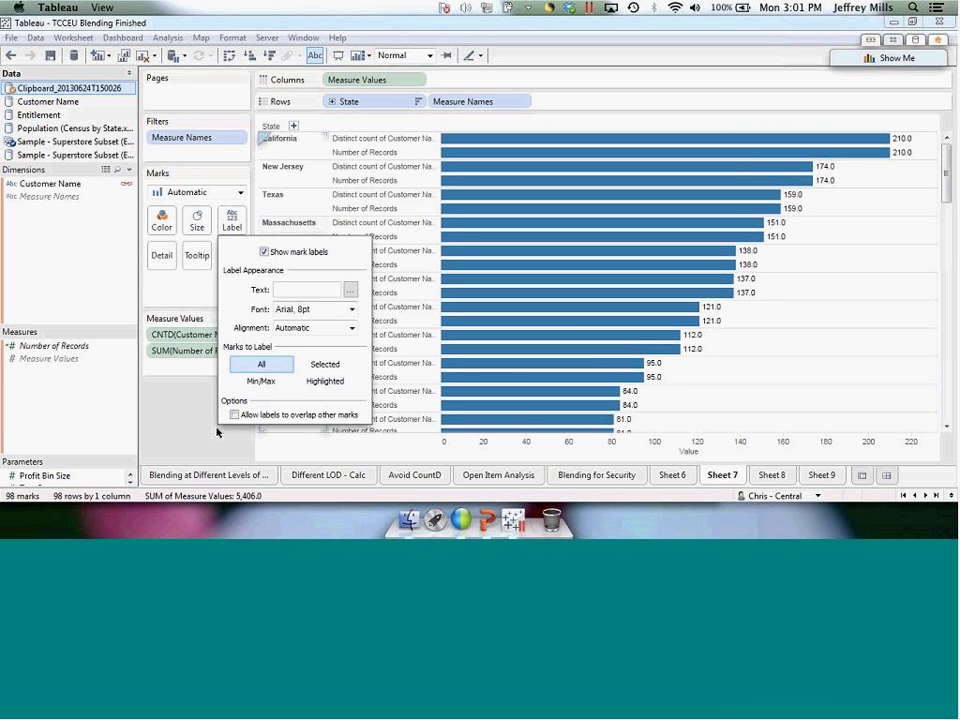
{"action": "left_click", "coordinate": [304, 160]}
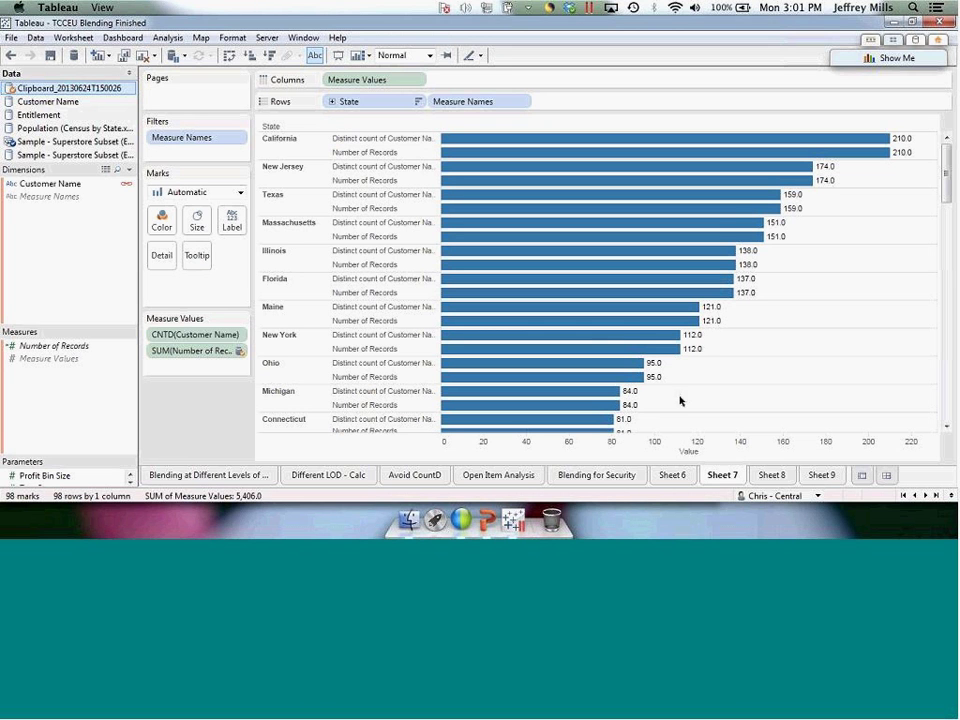
- Review the Open Item Analysis charts and their two Superstore sources, then add blank Sheet 10
{"action": "left_click", "coordinate": [520, 475]}
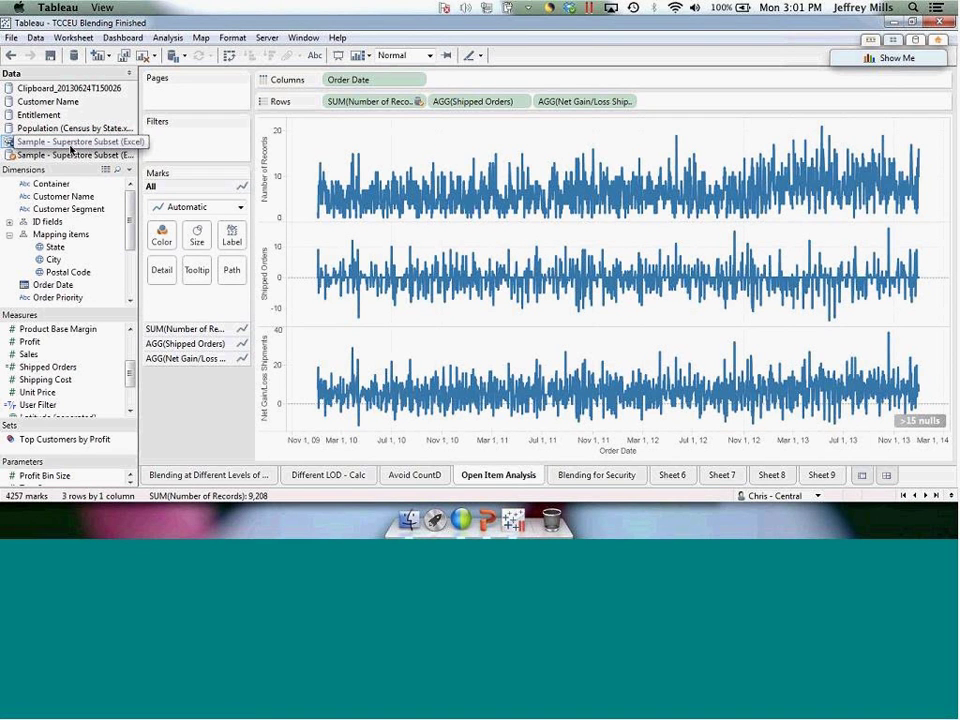
{"action": "left_click", "coordinate": [70, 144]}
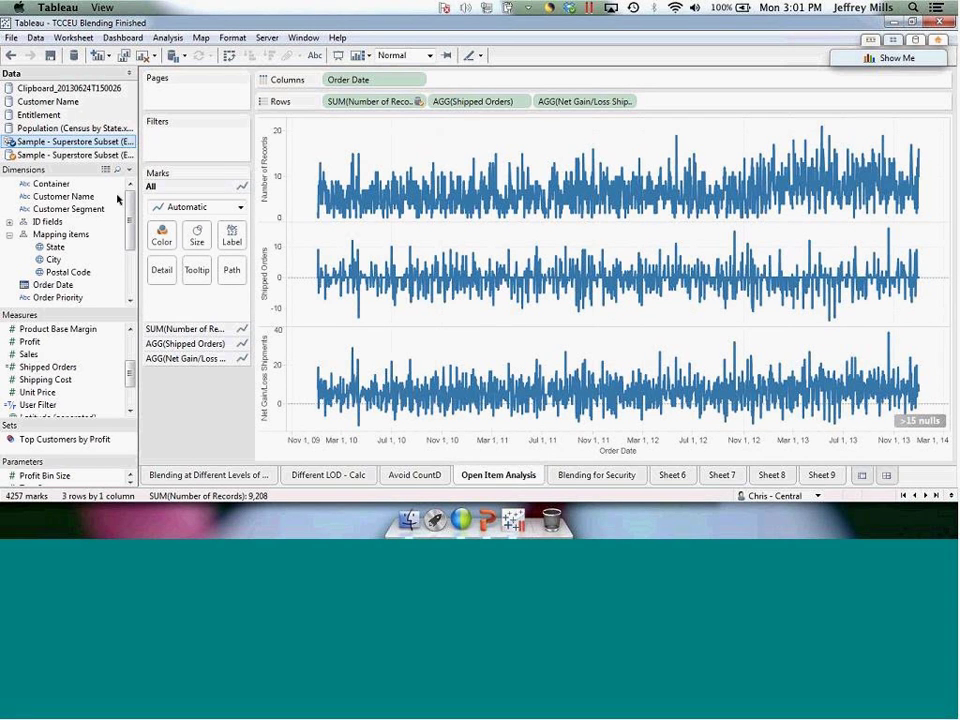
{"action": "left_click_drag", "start_coordinate": [127, 214], "coordinate": [136, 182]}
{"action": "left_click", "coordinate": [80, 155]}
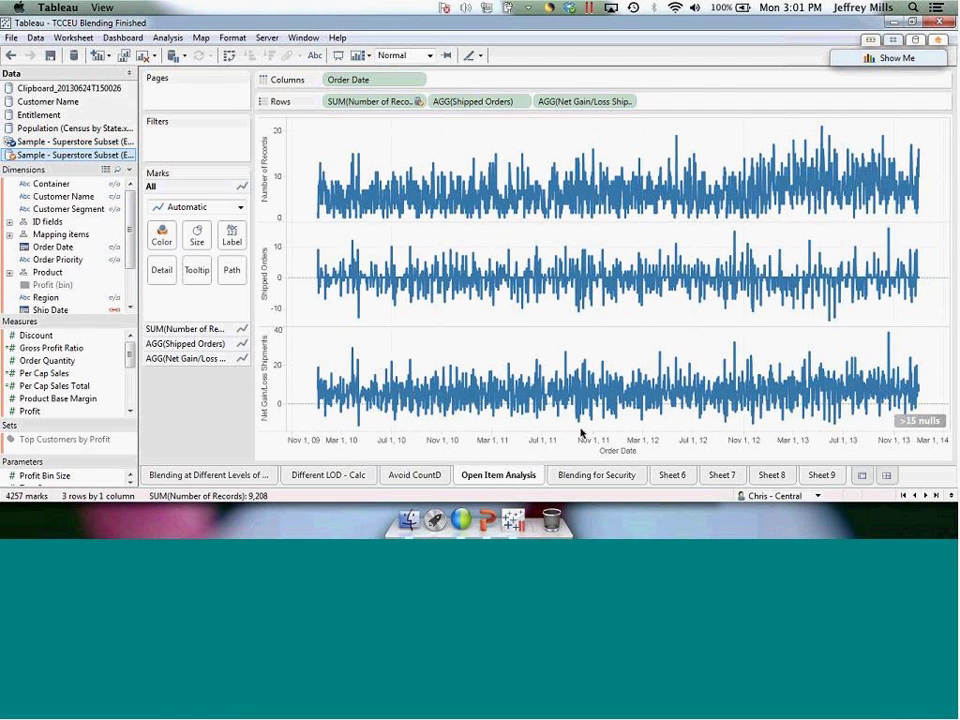
{"action": "mouse_move", "coordinate": [581, 432]}
{"action": "left_click", "coordinate": [861, 478]}
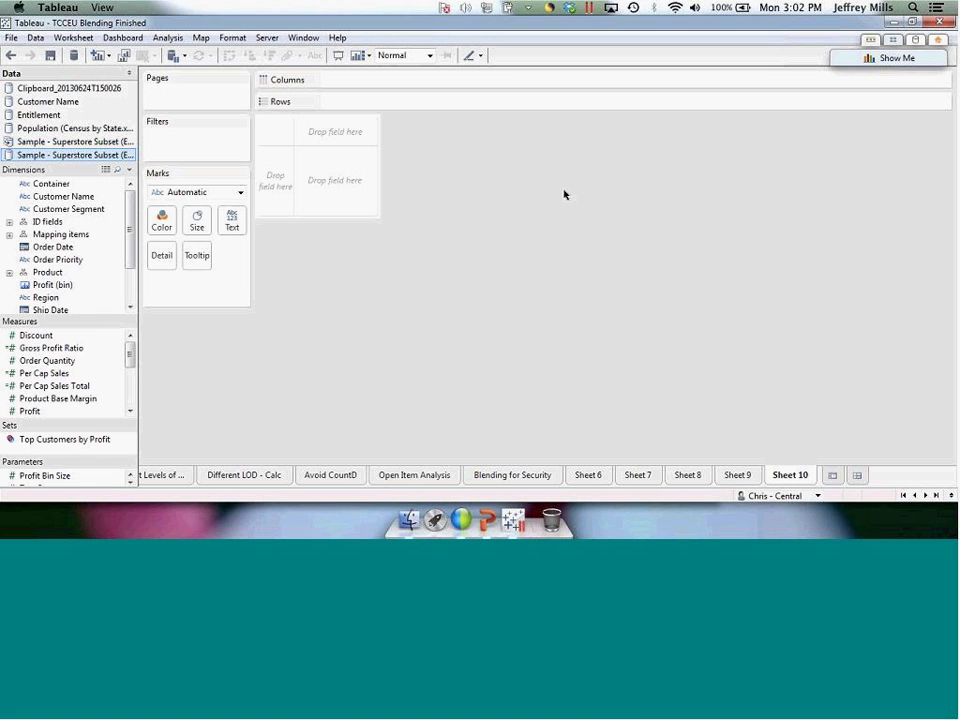
- From the first Superstore source, put Order Date on Columns as an Exact Date
{"action": "left_click", "coordinate": [120, 141]}
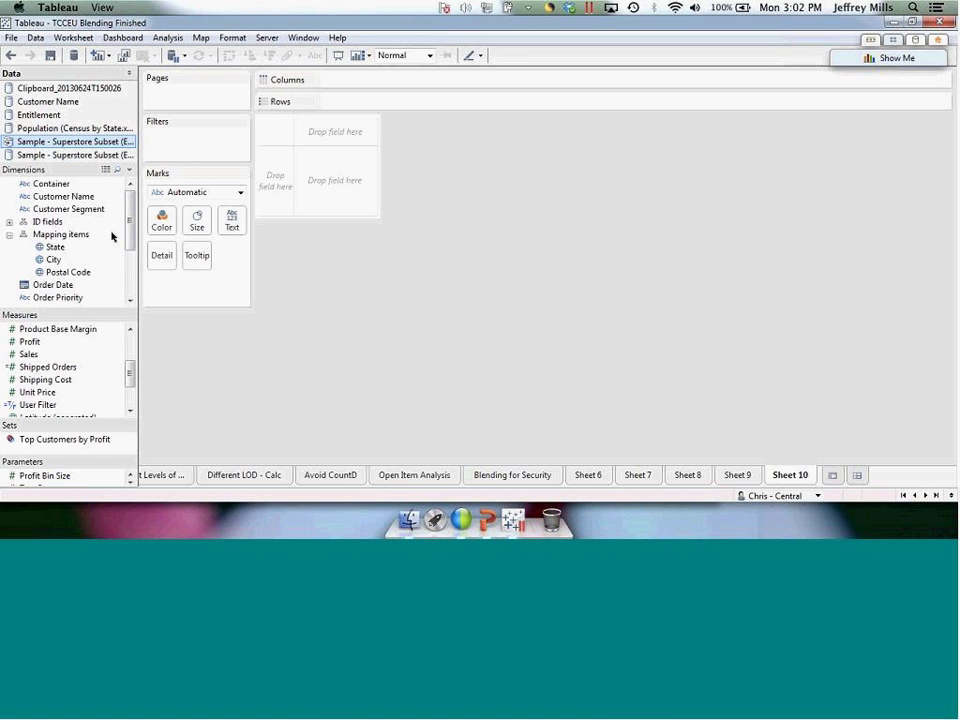
{"action": "right_click", "coordinate": [49, 288]}
{"action": "left_click", "coordinate": [38, 289]}
{"action": "left_click_drag", "start_coordinate": [38, 287], "coordinate": [389, 82]}
{"action": "left_click", "coordinate": [418, 79]}
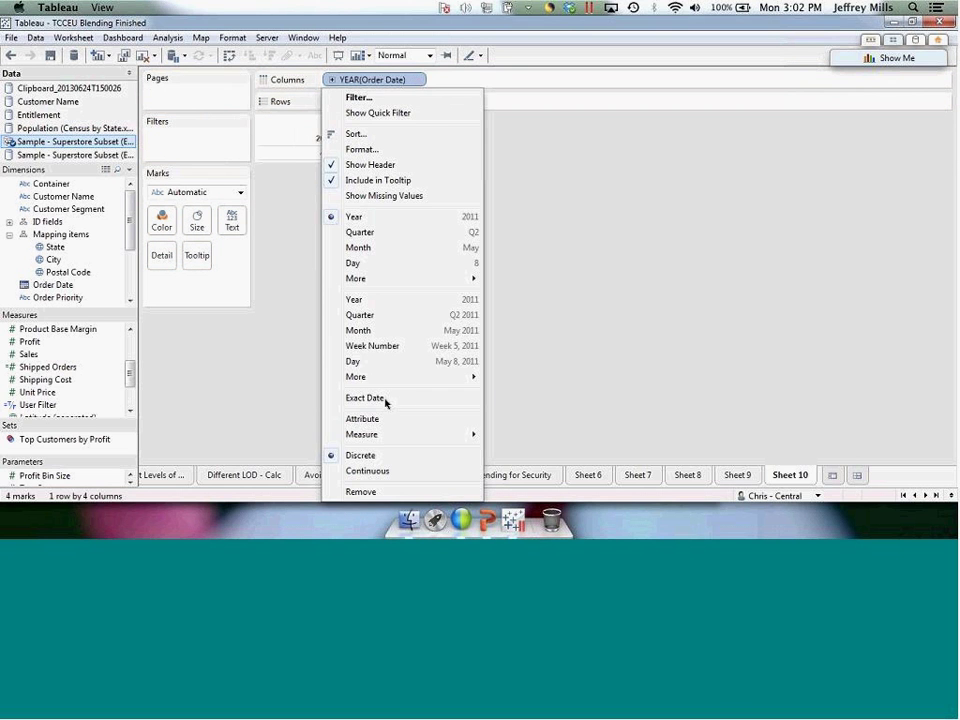
{"action": "left_click", "coordinate": [385, 400]}
- Plot SUM(Number of Records) on Rows as a line across the exact order dates
{"action": "left_click_drag", "start_coordinate": [129, 368], "coordinate": [131, 393]}
{"action": "left_click_drag", "start_coordinate": [55, 392], "coordinate": [325, 124]}
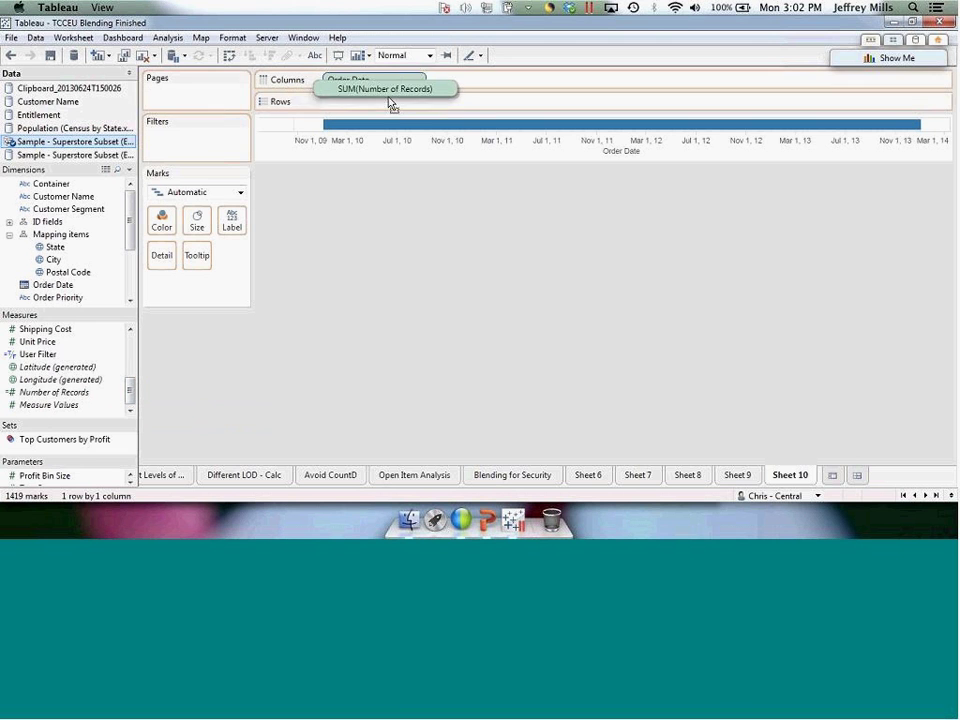
{"action": "left_click_drag", "start_coordinate": [389, 100], "coordinate": [390, 101]}
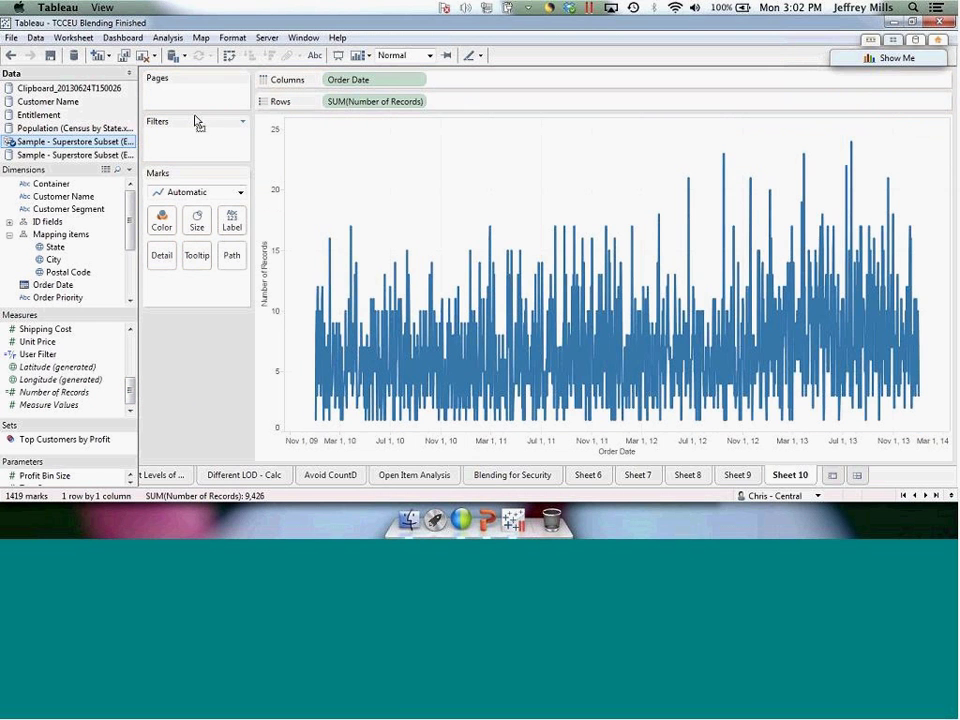
{"action": "left_click", "coordinate": [62, 155]}
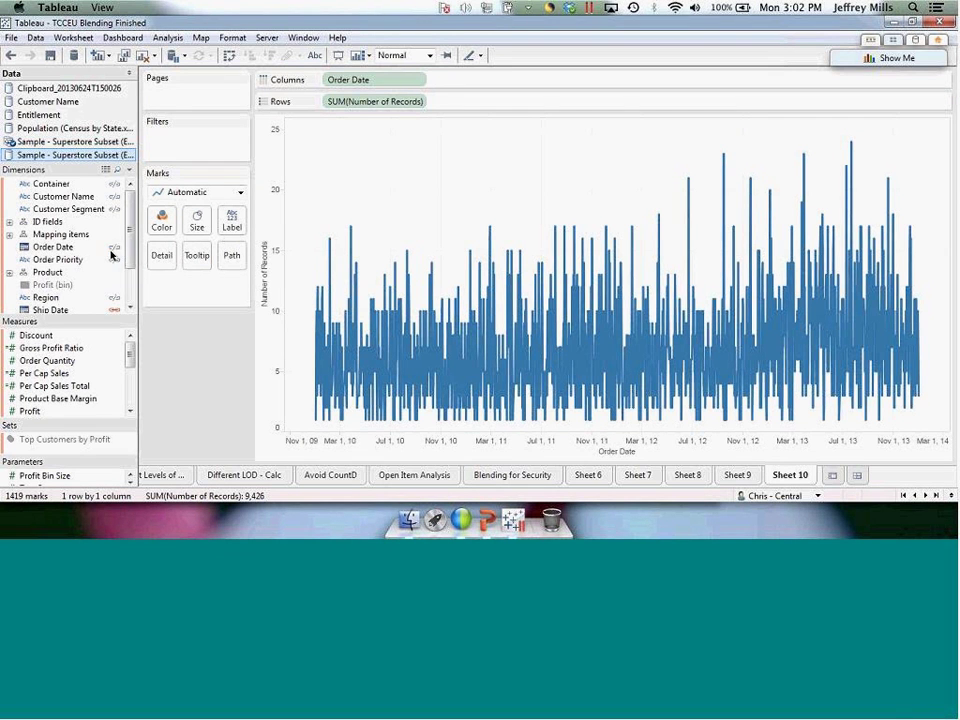
{"action": "scroll", "coordinate": [100, 192], "scroll_direction": "down", "scroll_amount": 3}
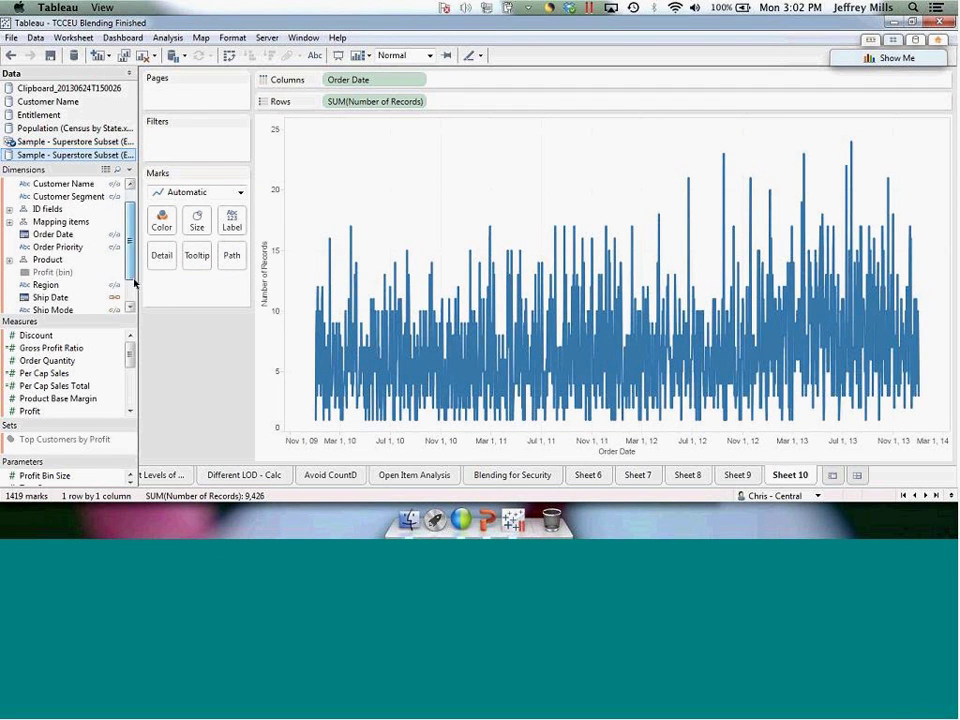
- Add a custom blend mapping from primary Order Date to the secondary copy's Ship Date
{"action": "left_click", "coordinate": [74, 37]}
{"action": "left_click", "coordinate": [35, 37]}
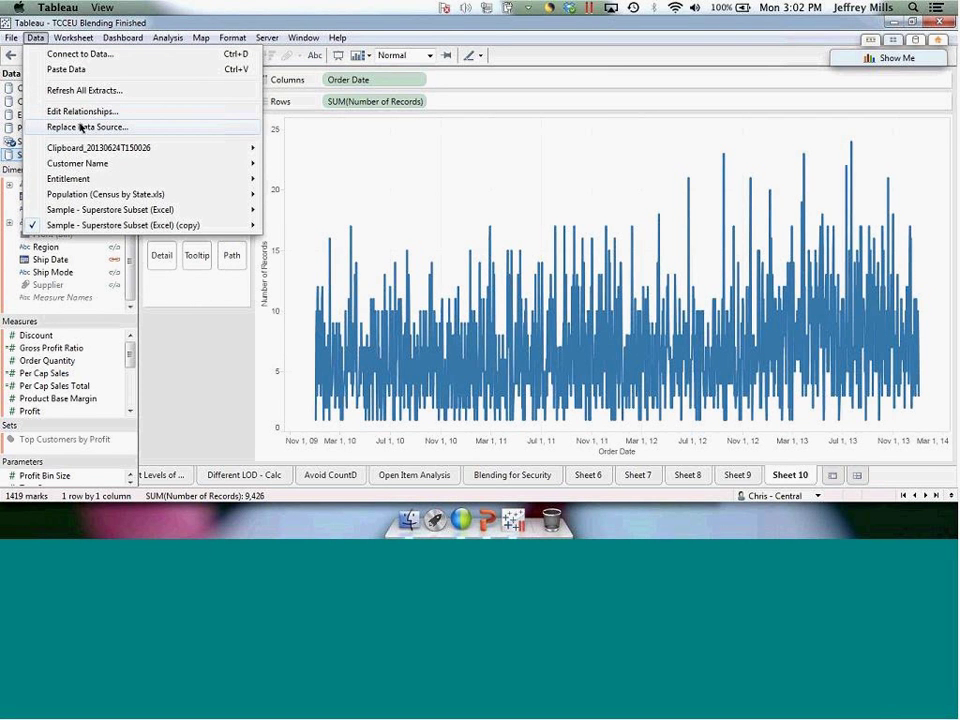
{"action": "left_click", "coordinate": [79, 112]}
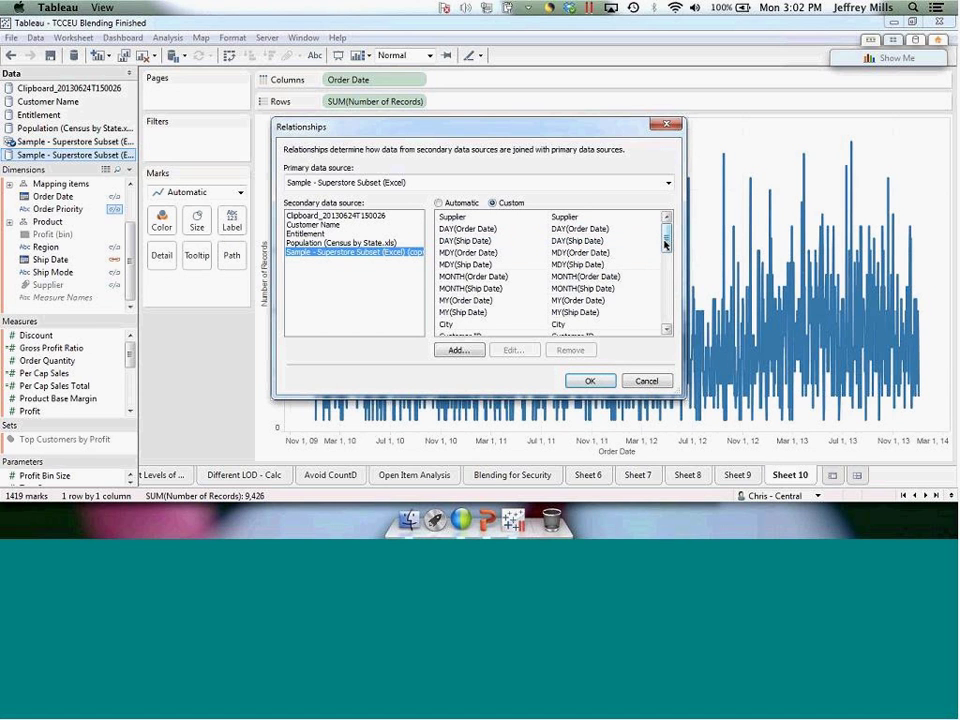
{"action": "scroll", "coordinate": [662, 265], "scroll_direction": "down", "scroll_amount": 2}
{"action": "scroll", "coordinate": [665, 290], "scroll_direction": "down", "scroll_amount": 5}
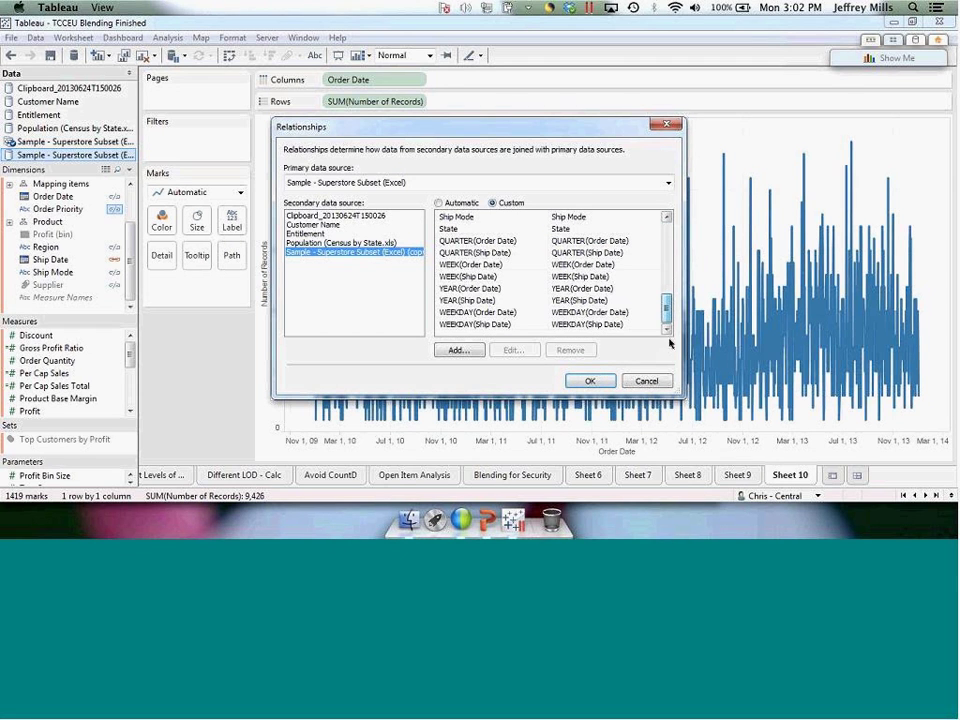
{"action": "left_click_drag", "start_coordinate": [665, 315], "coordinate": [665, 242]}
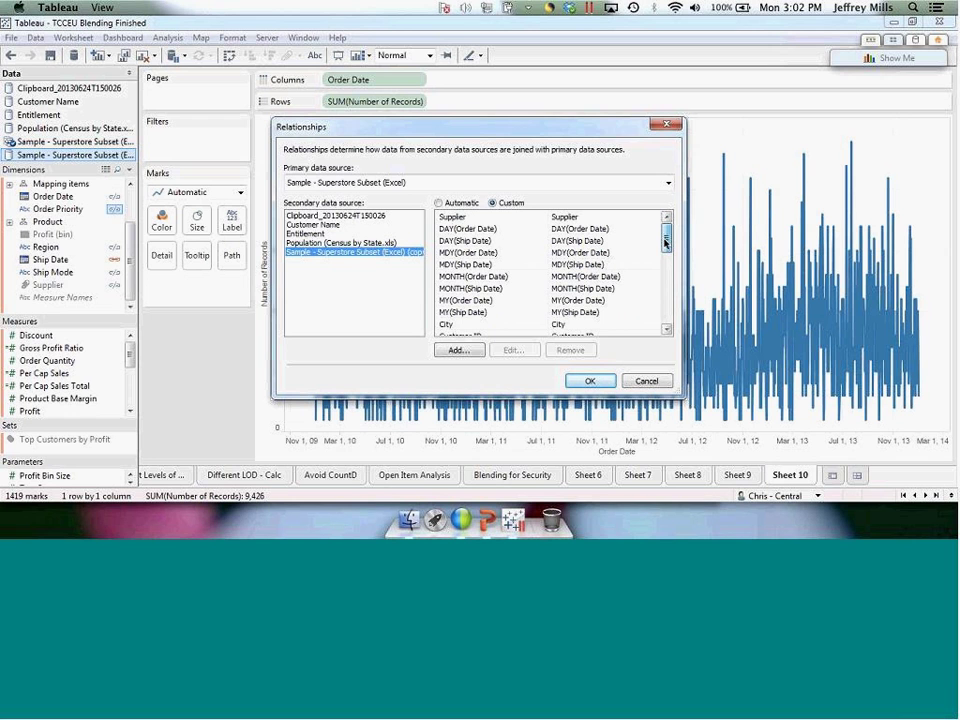
{"action": "left_click", "coordinate": [461, 350]}
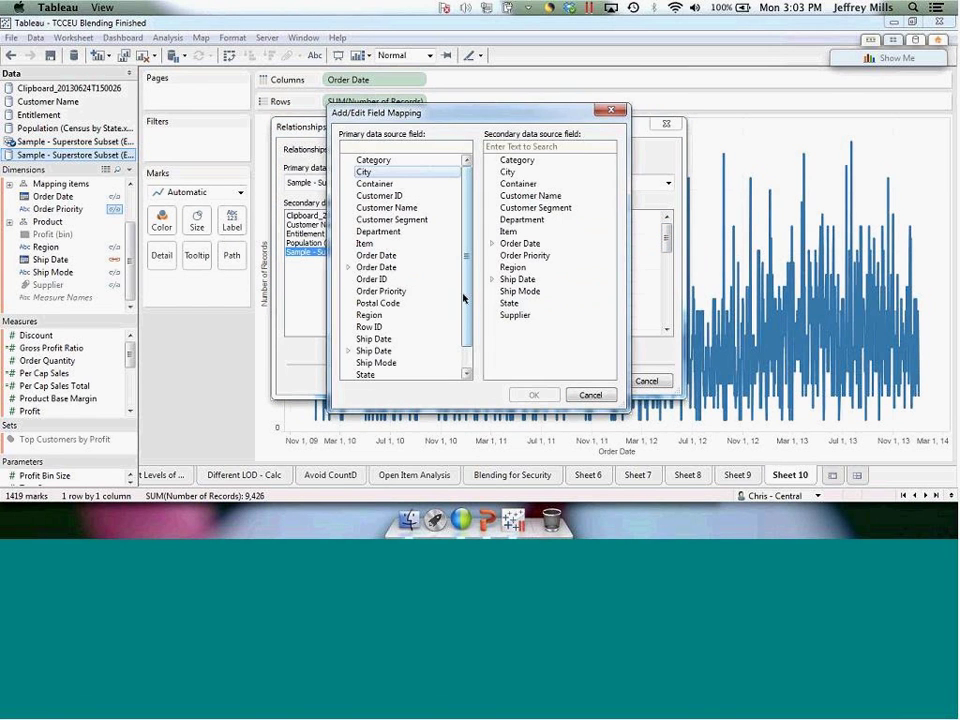
{"action": "left_click", "coordinate": [390, 256]}
{"action": "left_click", "coordinate": [515, 171]}
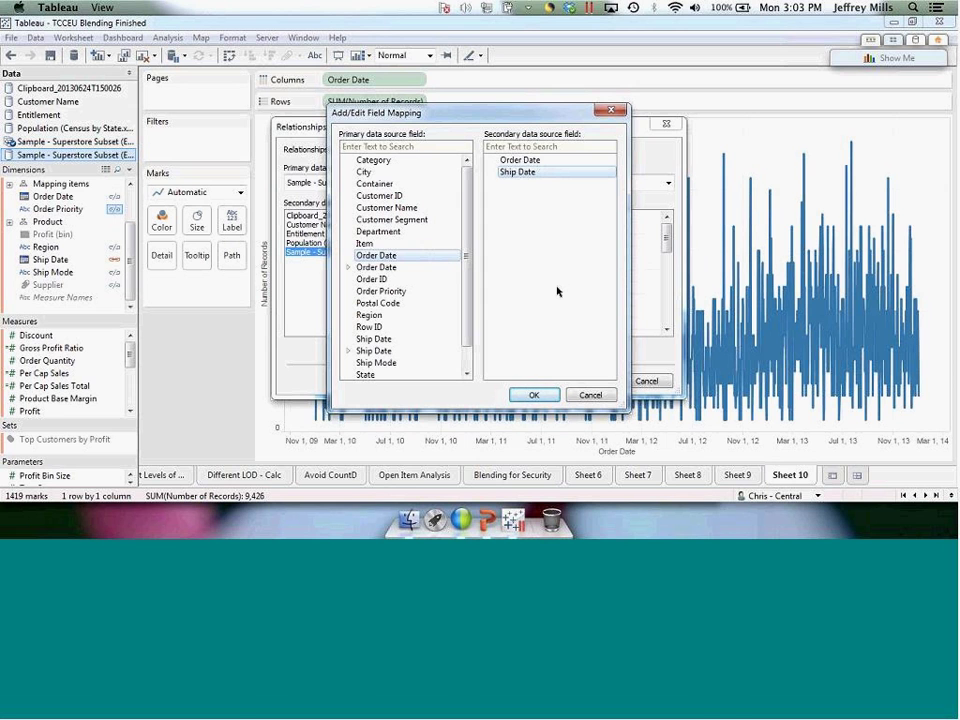
{"action": "left_click", "coordinate": [533, 395]}
{"action": "left_click", "coordinate": [590, 381]}
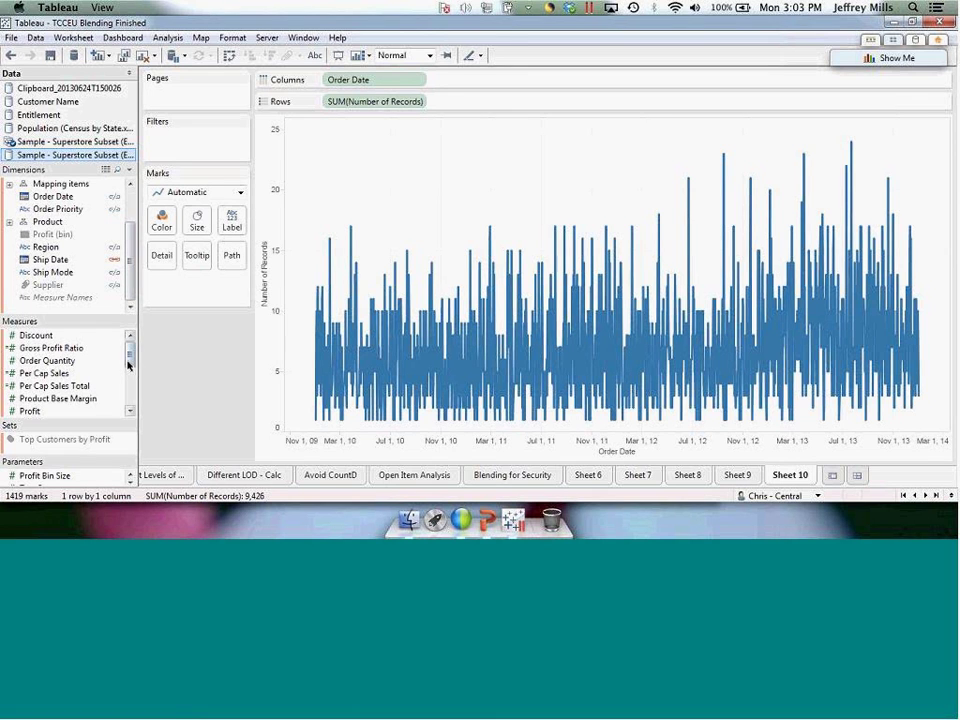
- Put the secondary copy's Number of Records on Rows as a second line chart
{"action": "scroll", "coordinate": [126, 376], "scroll_direction": "down", "scroll_amount": 5}
{"action": "mouse_move", "coordinate": [68, 391]}
{"action": "left_mouse_down"}
{"action": "mouse_move", "coordinate": [508, 116]}
{"action": "mouse_move", "coordinate": [456, 96]}
{"action": "mouse_move", "coordinate": [510, 104]}
{"action": "left_mouse_up"}
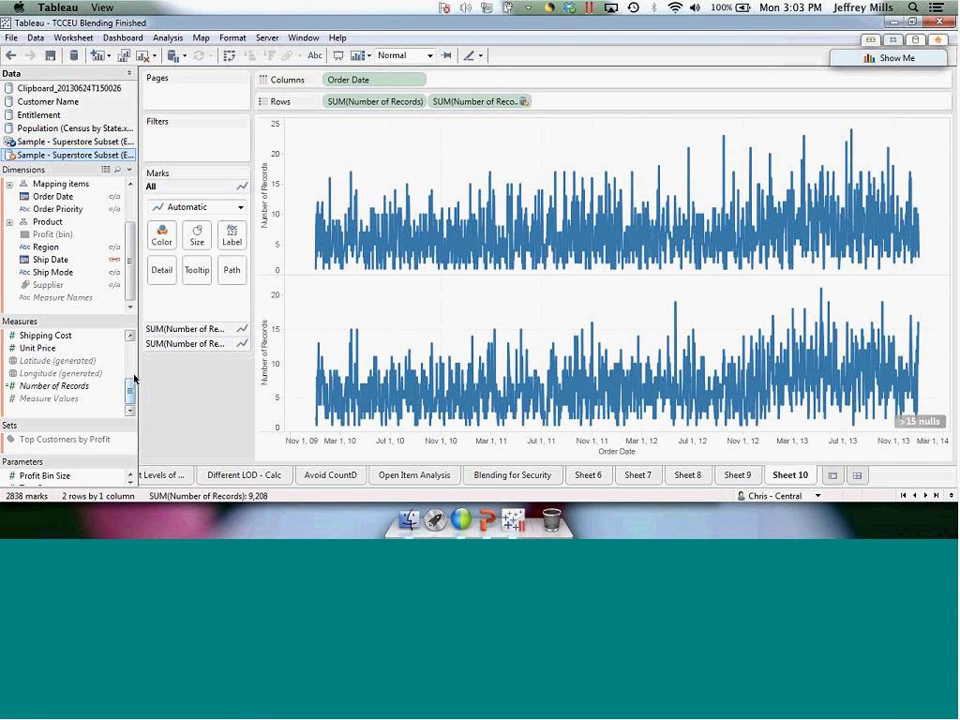
{"action": "scroll", "coordinate": [134, 378], "scroll_direction": "up", "scroll_amount": 5}
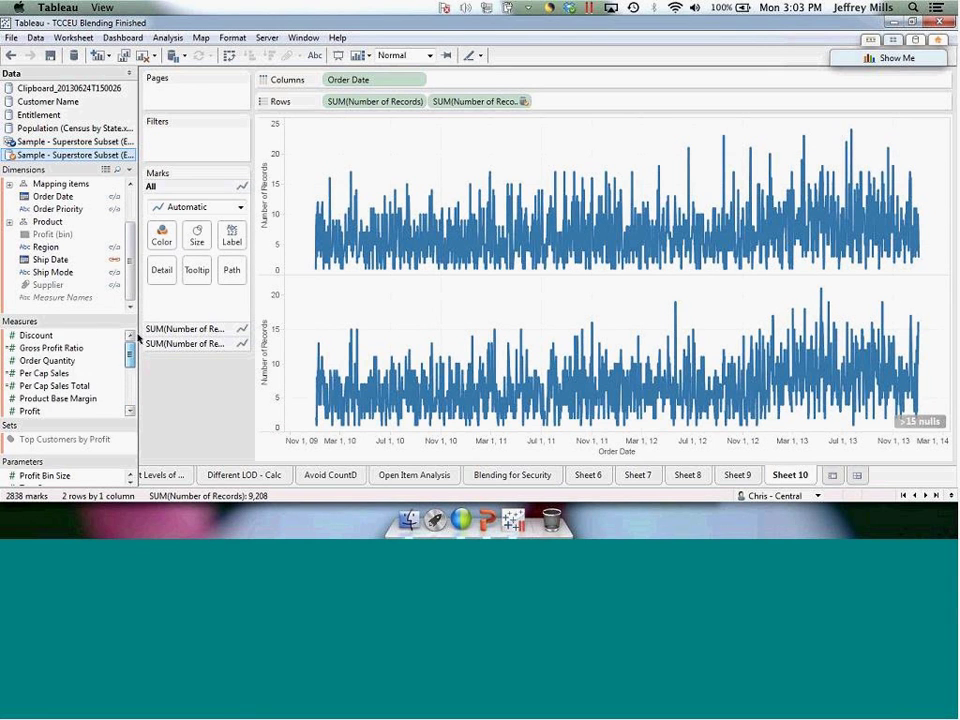
{"action": "left_click", "coordinate": [79, 141]}
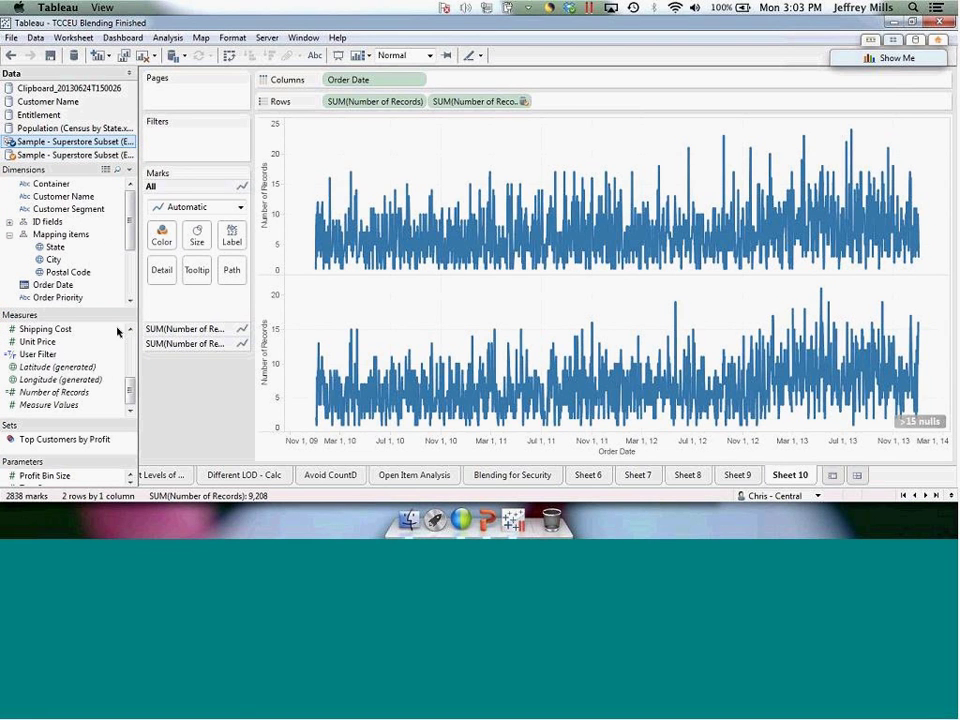
{"action": "left_click_drag", "start_coordinate": [129, 390], "coordinate": [128, 336]}
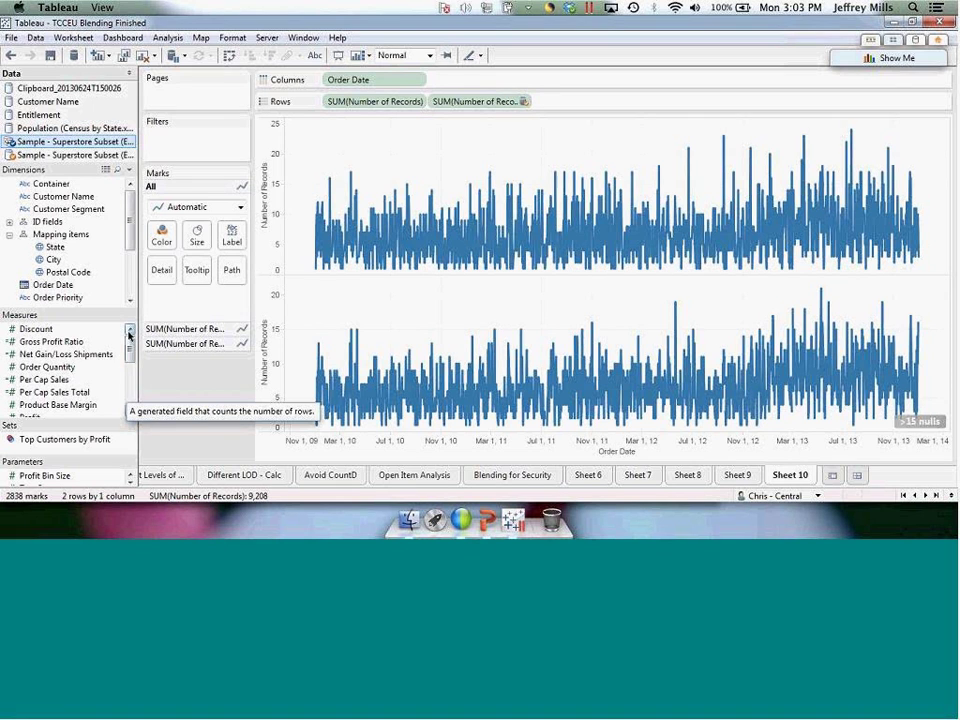
{"action": "right_click", "coordinate": [72, 355]}
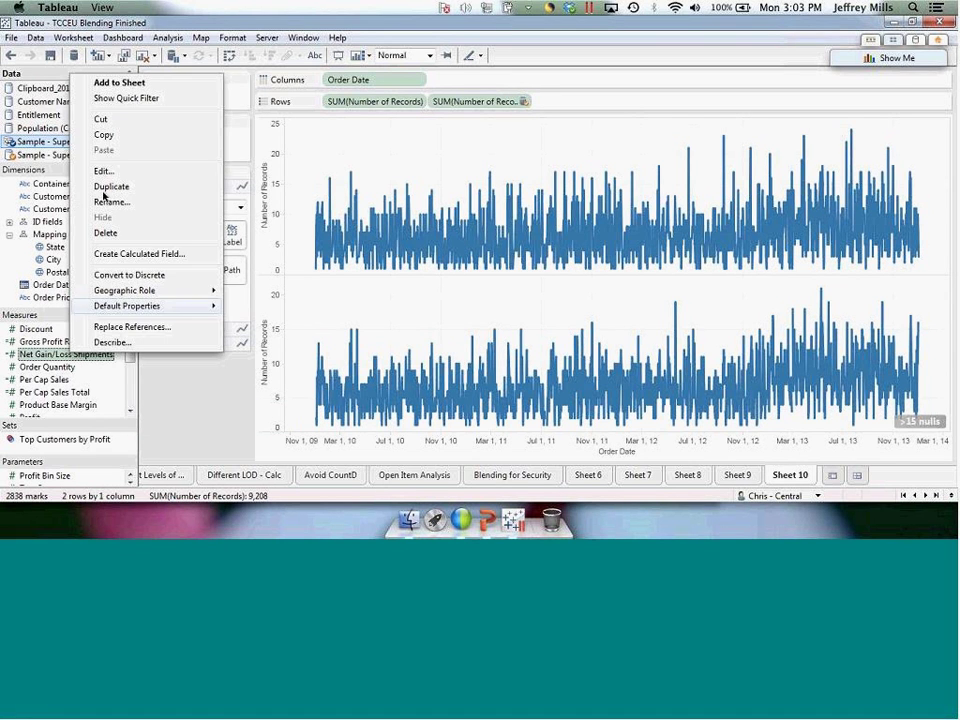
{"action": "left_click", "coordinate": [103, 172]}
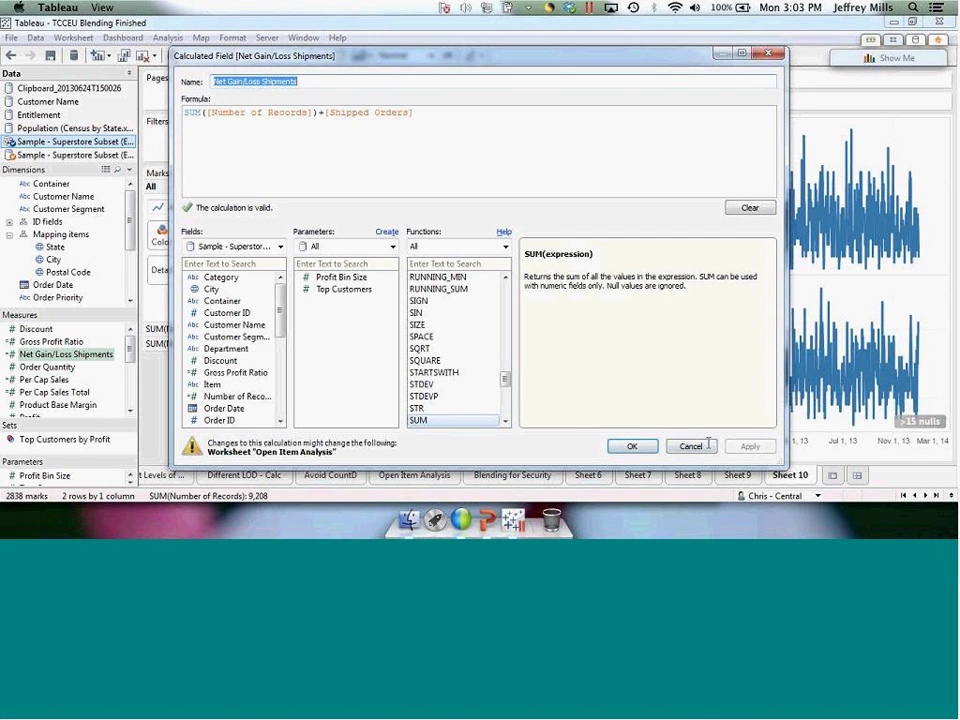
{"action": "left_click", "coordinate": [691, 446]}
{"action": "left_click_drag", "start_coordinate": [130, 364], "coordinate": [130, 382]}
{"action": "right_click", "coordinate": [45, 354]}
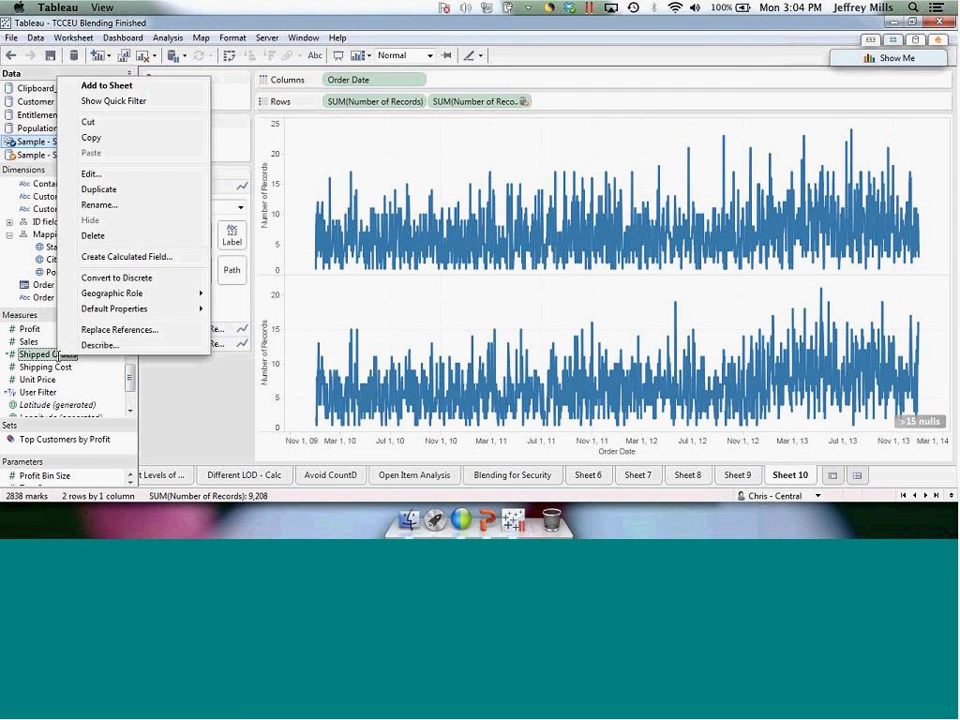
{"action": "left_click", "coordinate": [93, 175]}
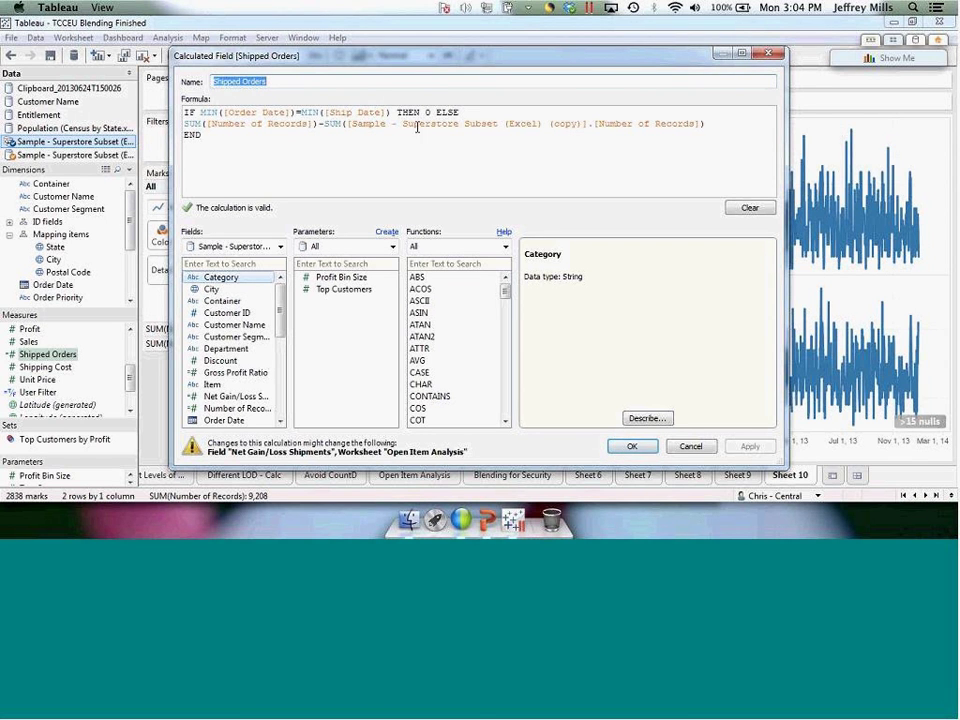
{"action": "left_click", "coordinate": [652, 445]}
{"action": "scroll", "coordinate": [88, 354], "scroll_direction": "up", "scroll_amount": 4}
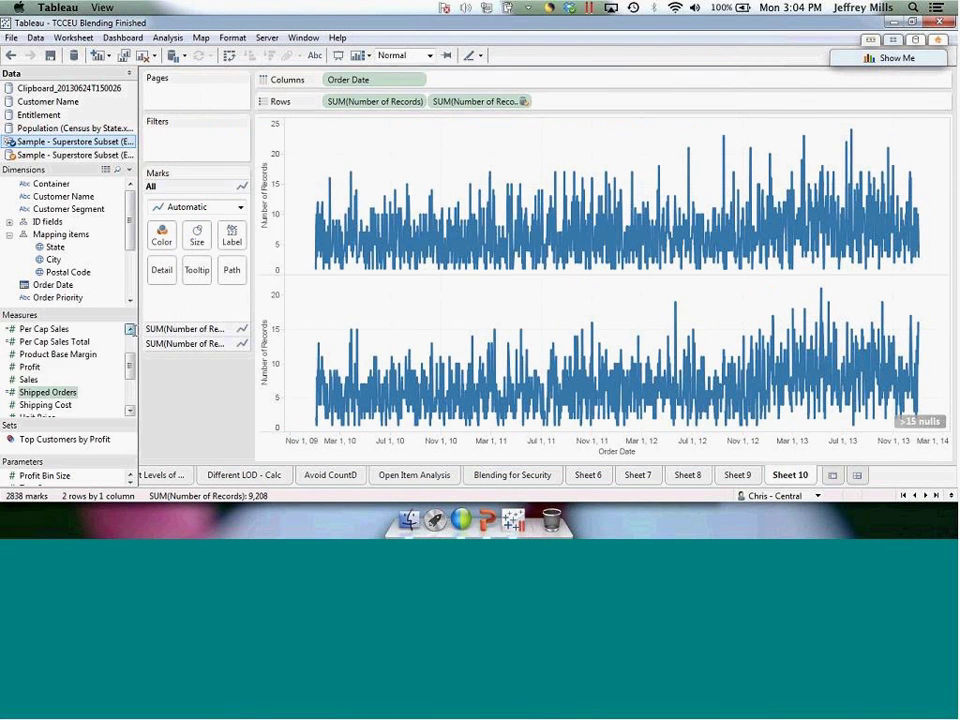
{"action": "right_click", "coordinate": [88, 354]}
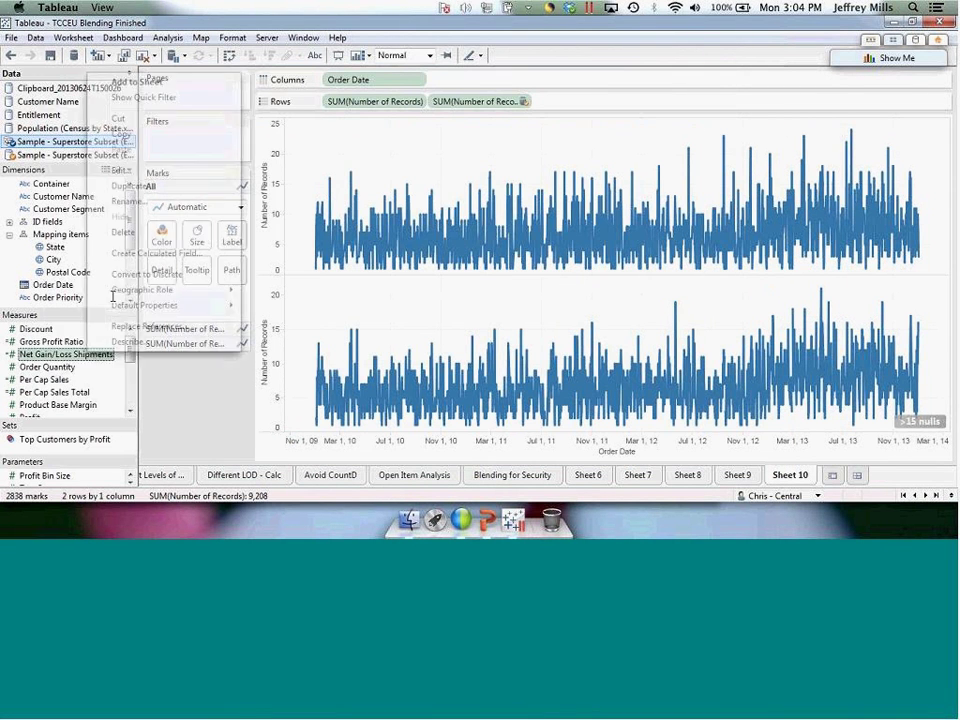
{"action": "left_click", "coordinate": [124, 171]}
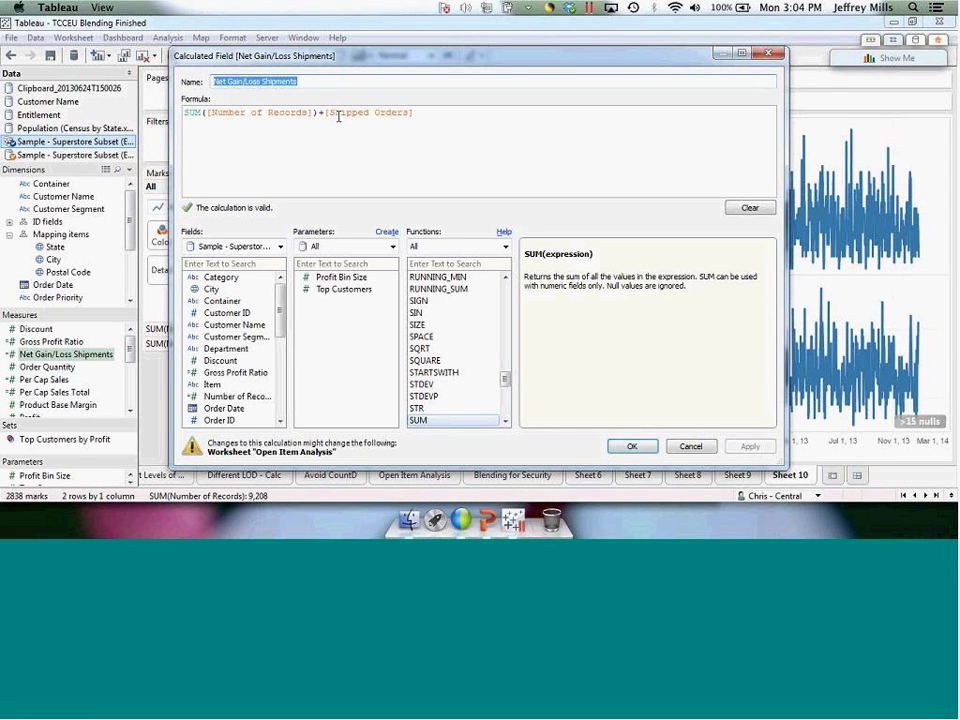
{"action": "left_click", "coordinate": [631, 446]}
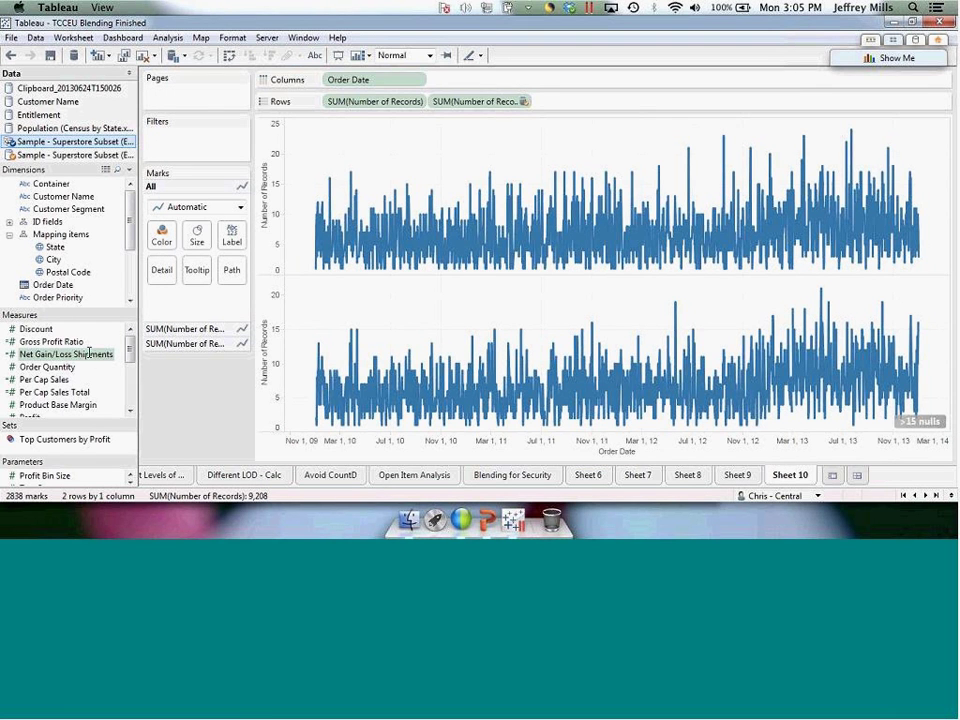
- Add Net Gain/Loss Shipments to Rows after the existing pills as a third line
{"action": "left_click_drag", "start_coordinate": [294, 253], "coordinate": [598, 115]}
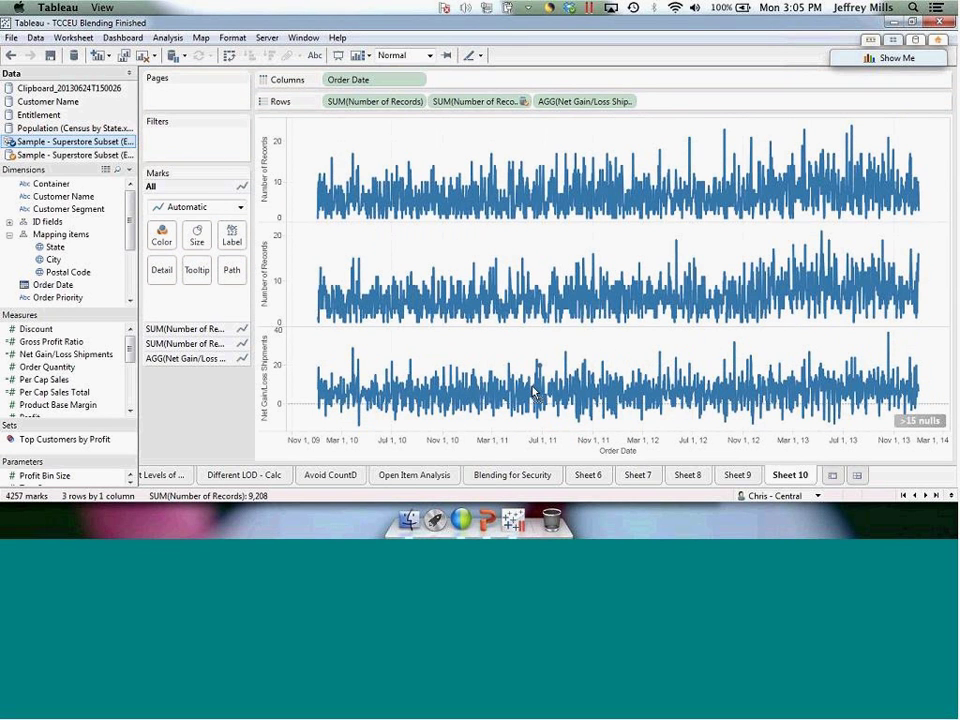
{"action": "mouse_move", "coordinate": [656, 396]}
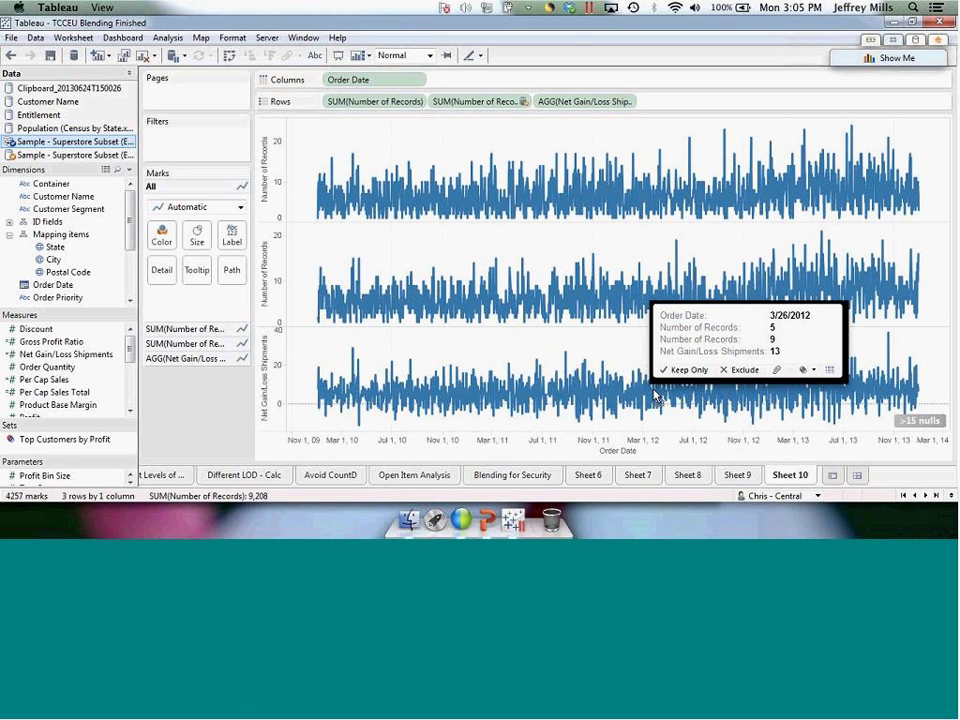
- Apply a Running Total quick table calculation to AGG(Net Gain/Loss Shipments)
{"action": "left_click", "coordinate": [628, 101]}
{"action": "mouse_move", "coordinate": [657, 266]}
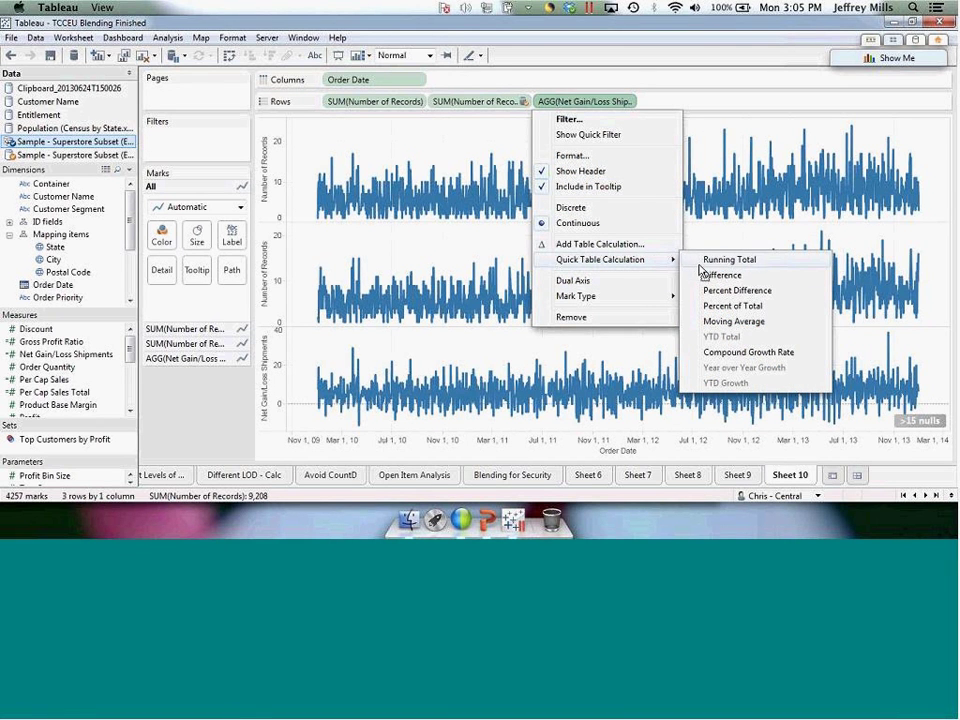
{"action": "left_click", "coordinate": [702, 262]}
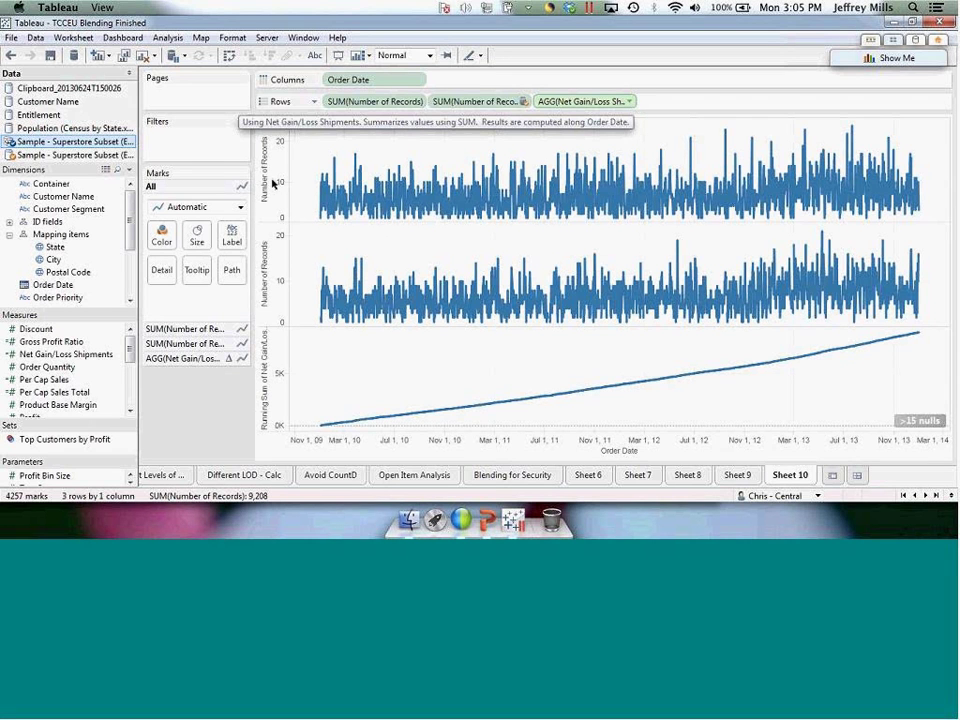
{"action": "right_click", "coordinate": [85, 143]}
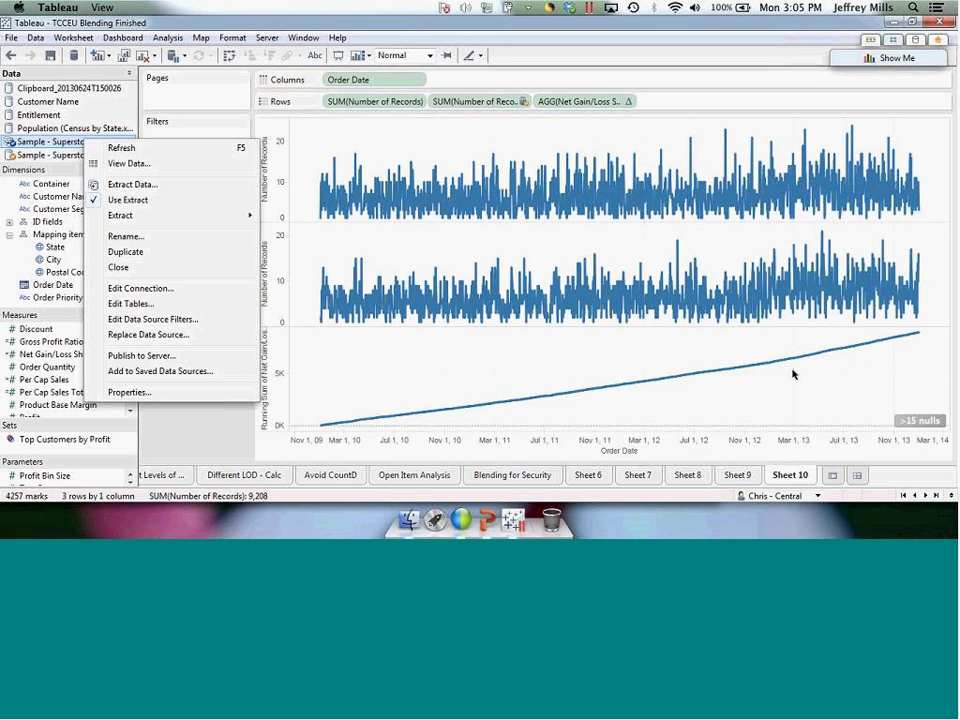
- Create Sheet 11, build a Manager and Region table from Entitlement, then clear it
{"action": "left_click", "coordinate": [836, 476]}
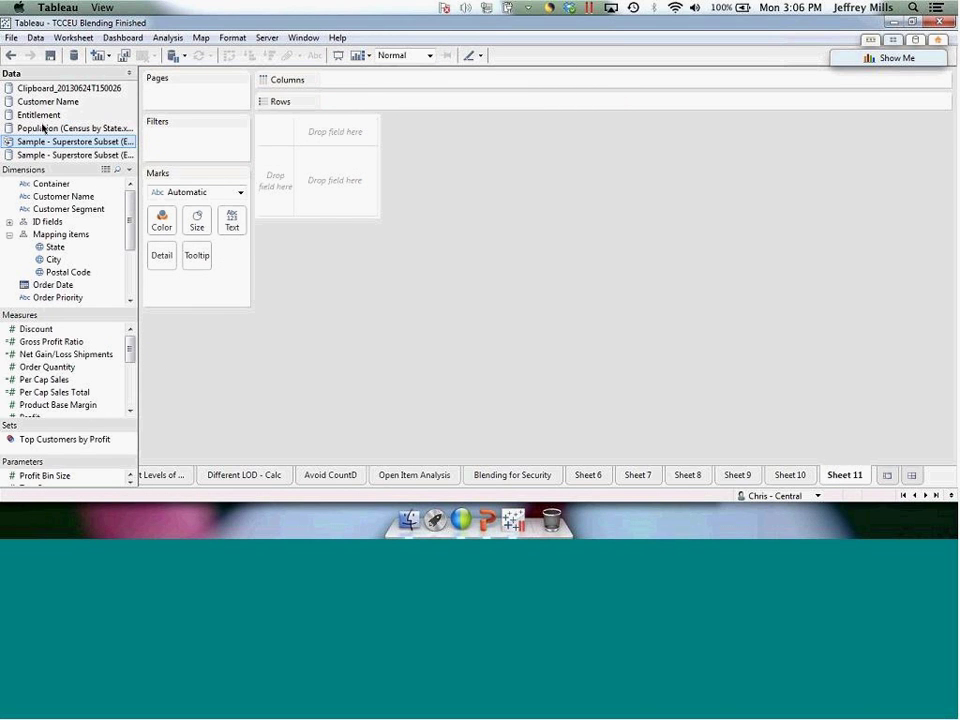
{"action": "left_click", "coordinate": [30, 114]}
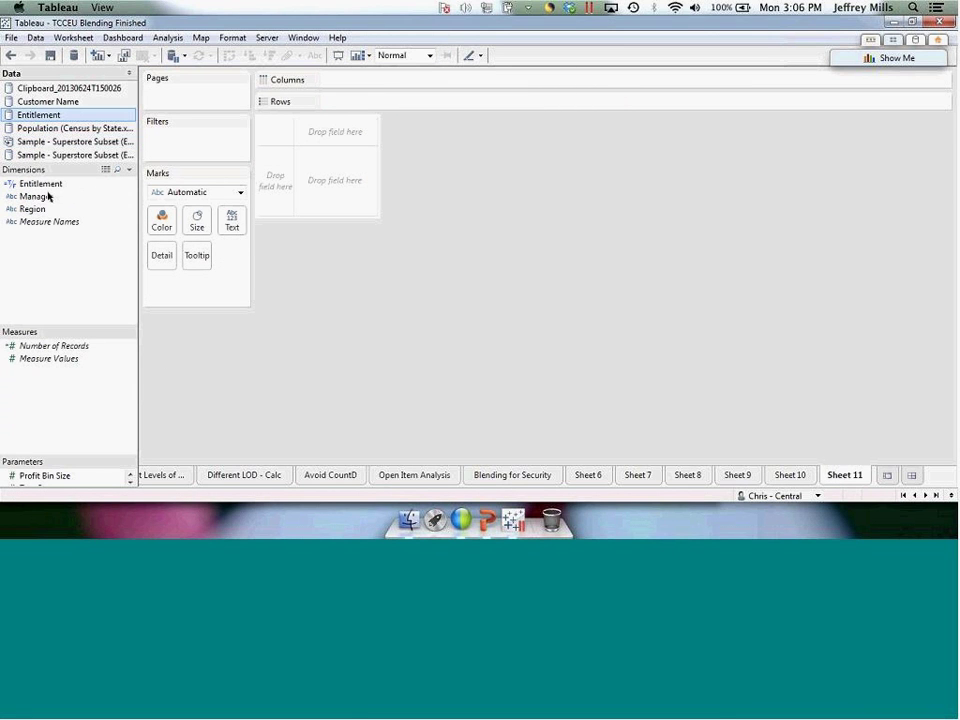
{"action": "left_click_drag", "start_coordinate": [78, 195], "coordinate": [386, 102]}
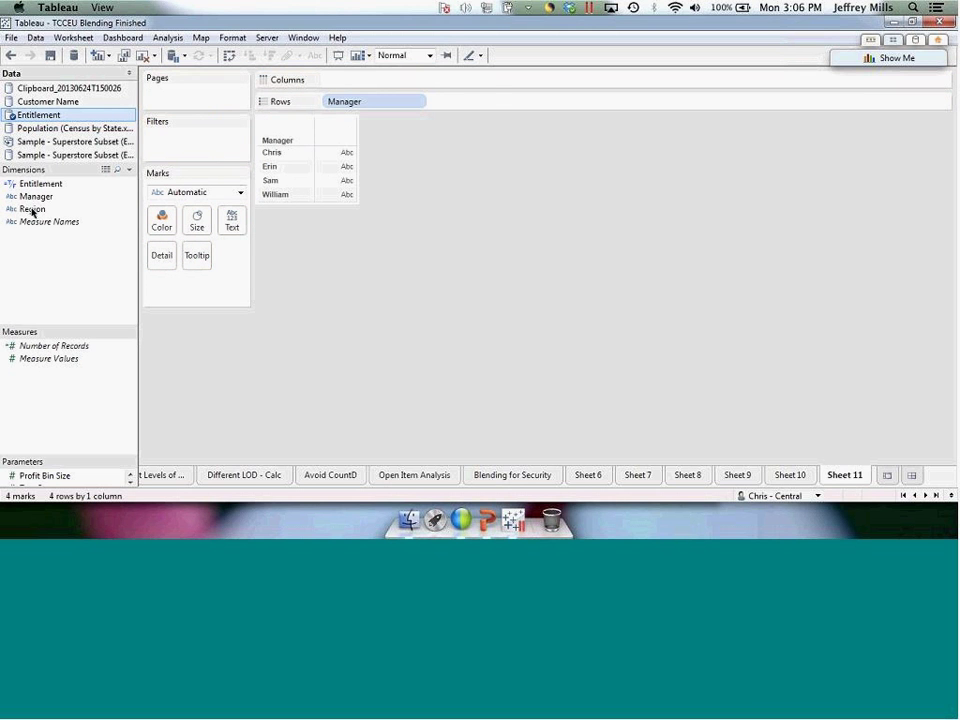
{"action": "left_click_drag", "start_coordinate": [32, 209], "coordinate": [497, 104]}
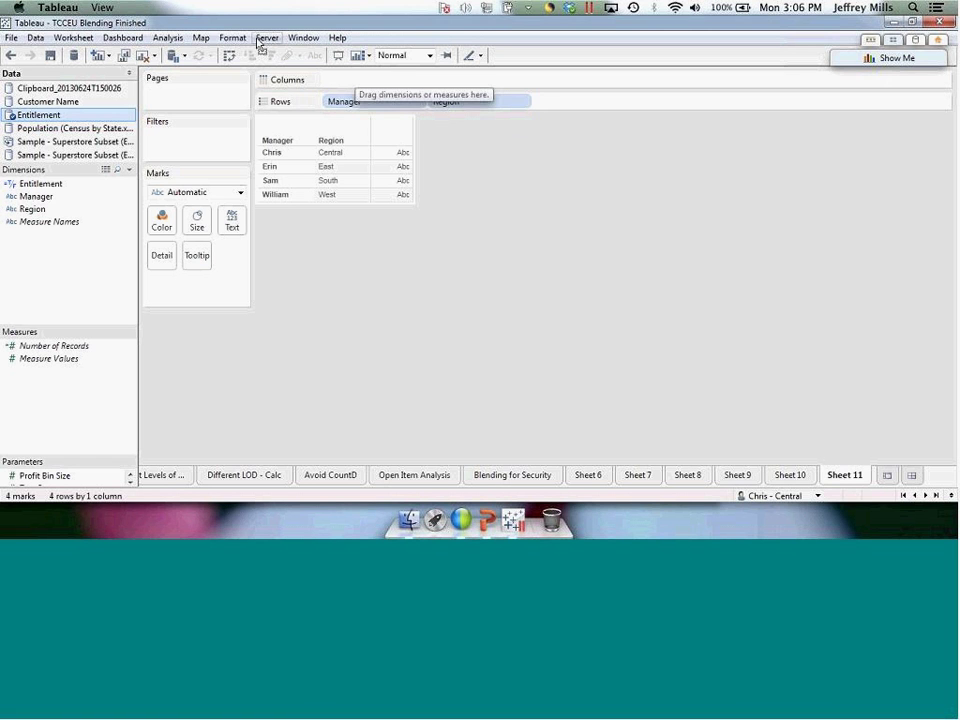
{"action": "left_click", "coordinate": [141, 55]}
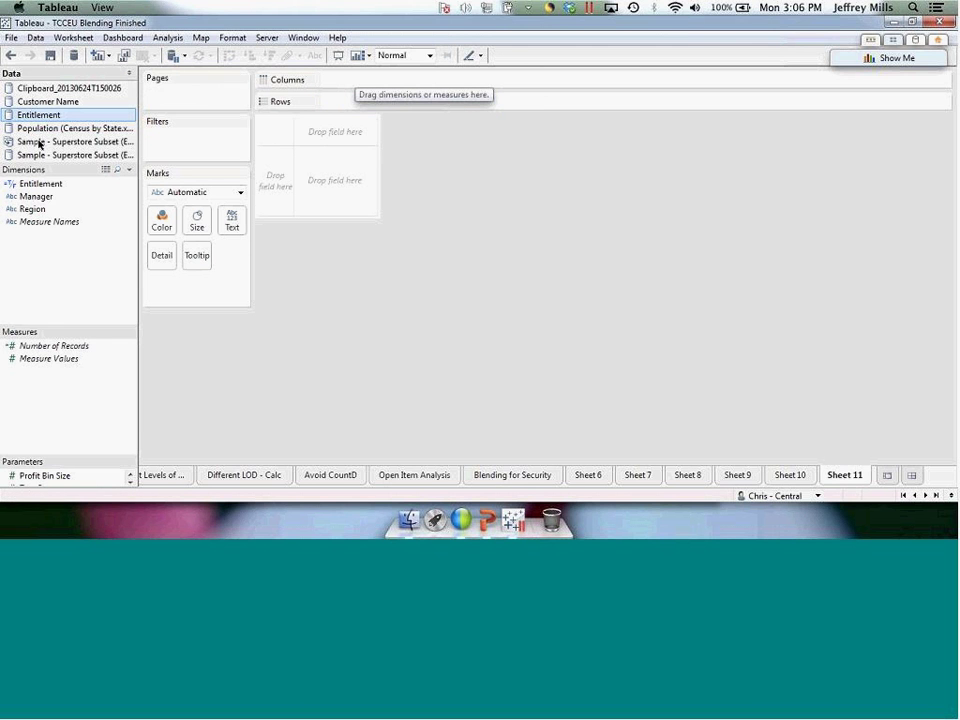
- Build a table with Superstore Subset's Region and State on Rows
{"action": "left_click", "coordinate": [38, 141]}
{"action": "scroll", "coordinate": [127, 237], "scroll_direction": "down", "scroll_amount": 5}
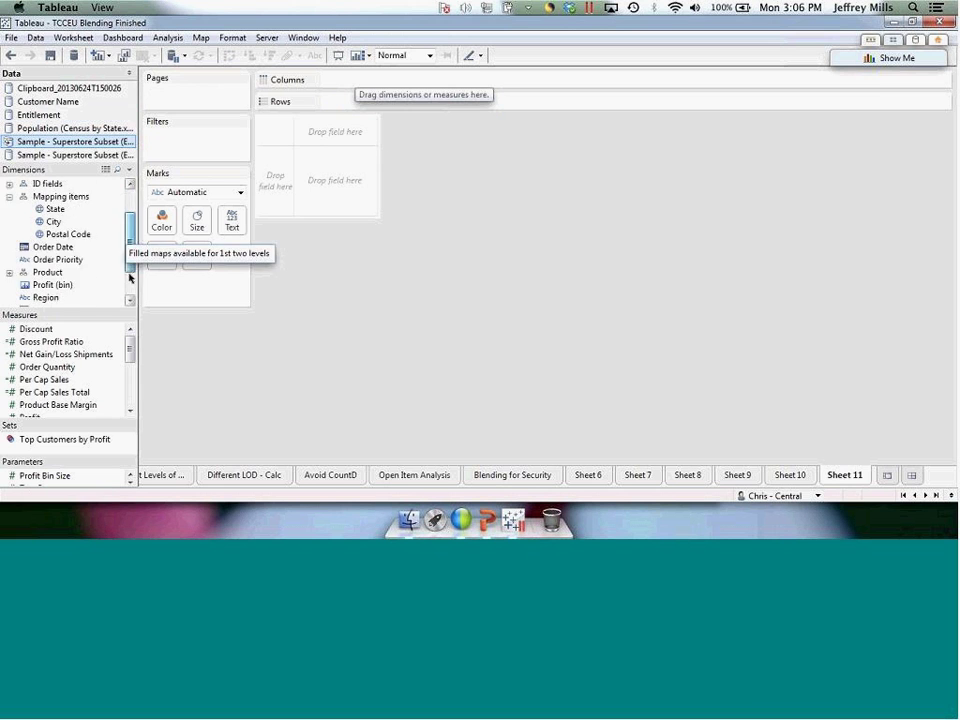
{"action": "left_click_drag", "start_coordinate": [46, 251], "coordinate": [378, 106]}
{"action": "scroll", "coordinate": [128, 253], "scroll_direction": "up", "scroll_amount": 4}
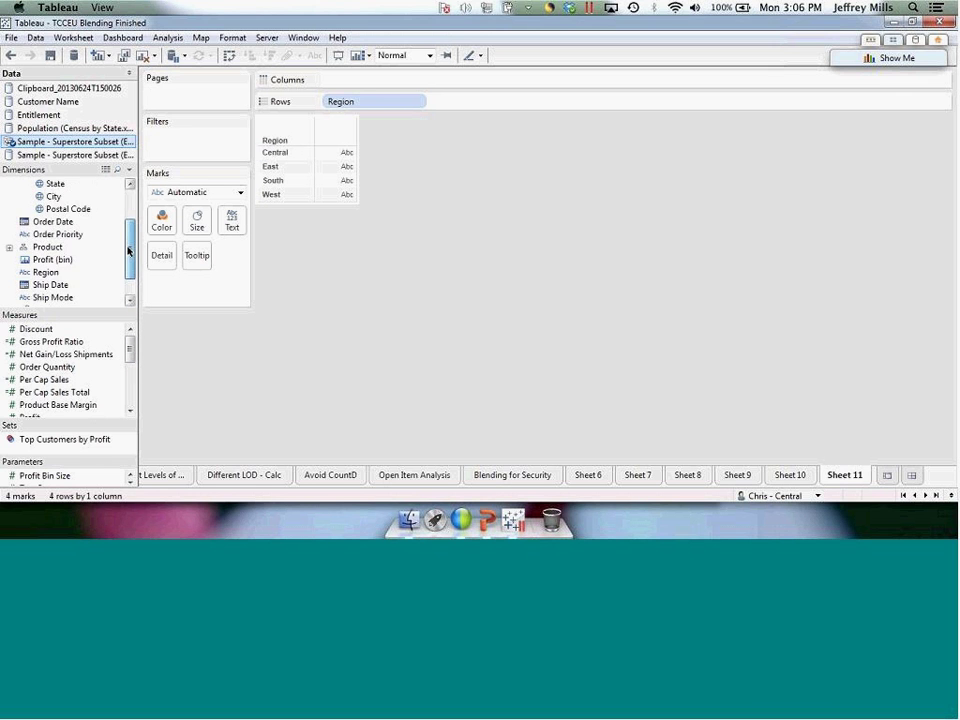
{"action": "mouse_move", "coordinate": [45, 234]}
{"action": "left_mouse_down"}
{"action": "mouse_move", "coordinate": [441, 154]}
{"action": "mouse_move", "coordinate": [491, 104]}
{"action": "left_mouse_up"}
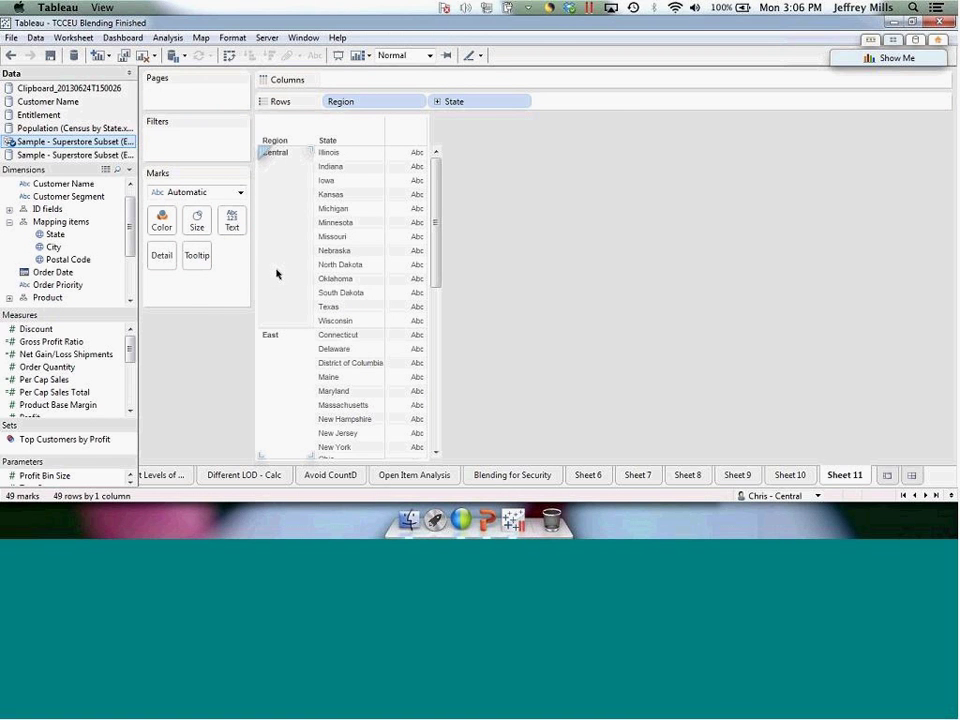
- Show each state's Entitlement Manager name as text in the table
{"action": "left_click", "coordinate": [50, 115]}
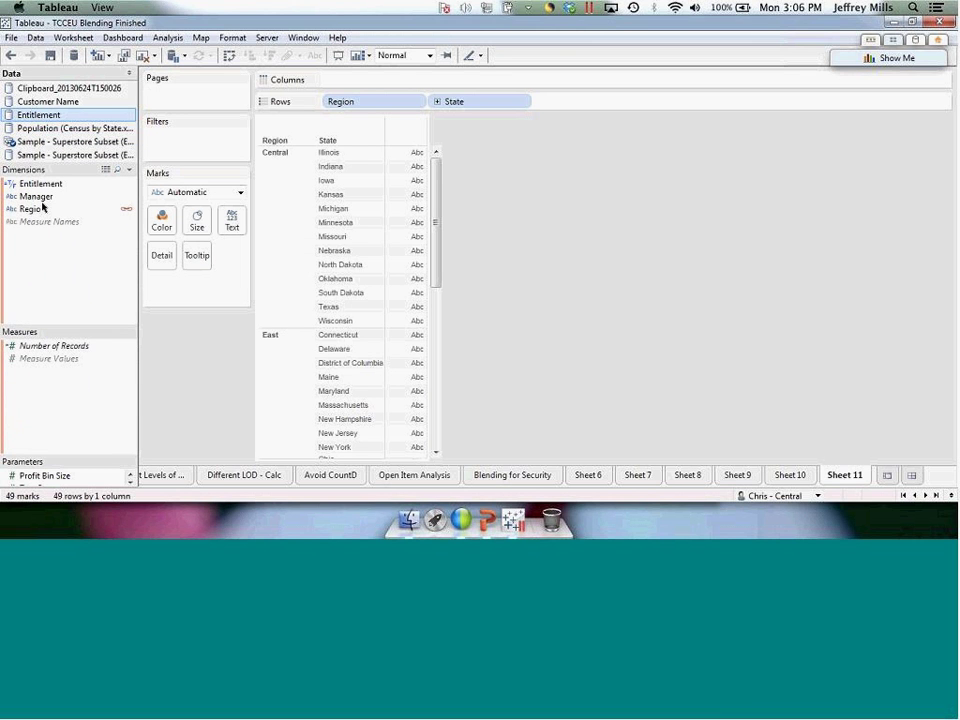
{"action": "left_click_drag", "start_coordinate": [35, 196], "coordinate": [242, 221]}
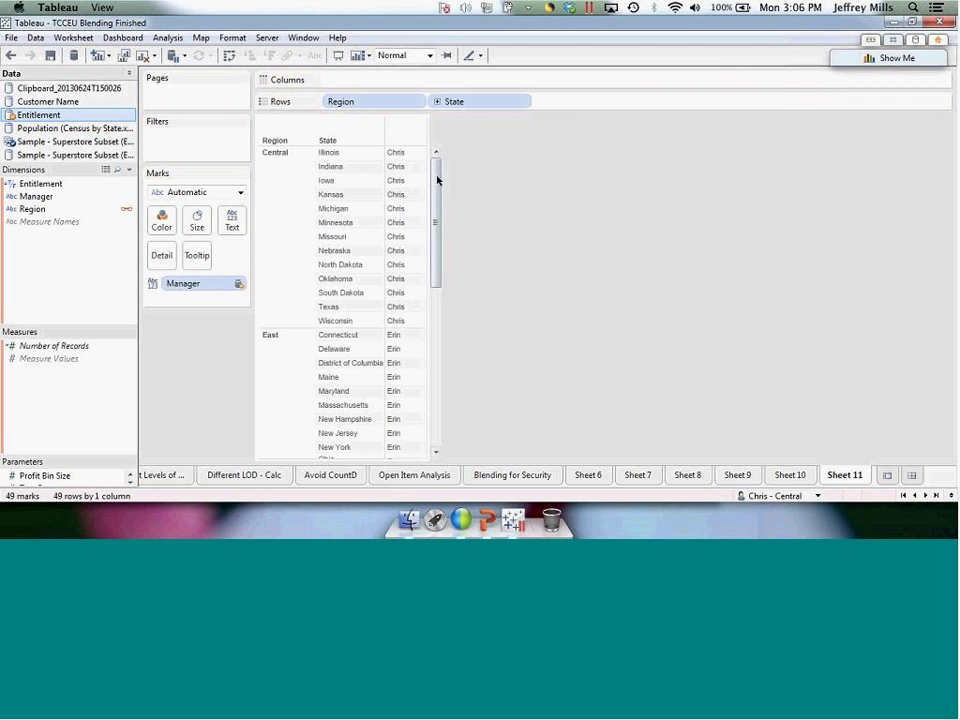
{"action": "mouse_move", "coordinate": [437, 180]}
{"action": "left_mouse_down"}
{"action": "mouse_move", "coordinate": [440, 345]}
{"action": "mouse_move", "coordinate": [442, 156]}
{"action": "left_mouse_up"}
{"action": "left_click", "coordinate": [818, 496]}
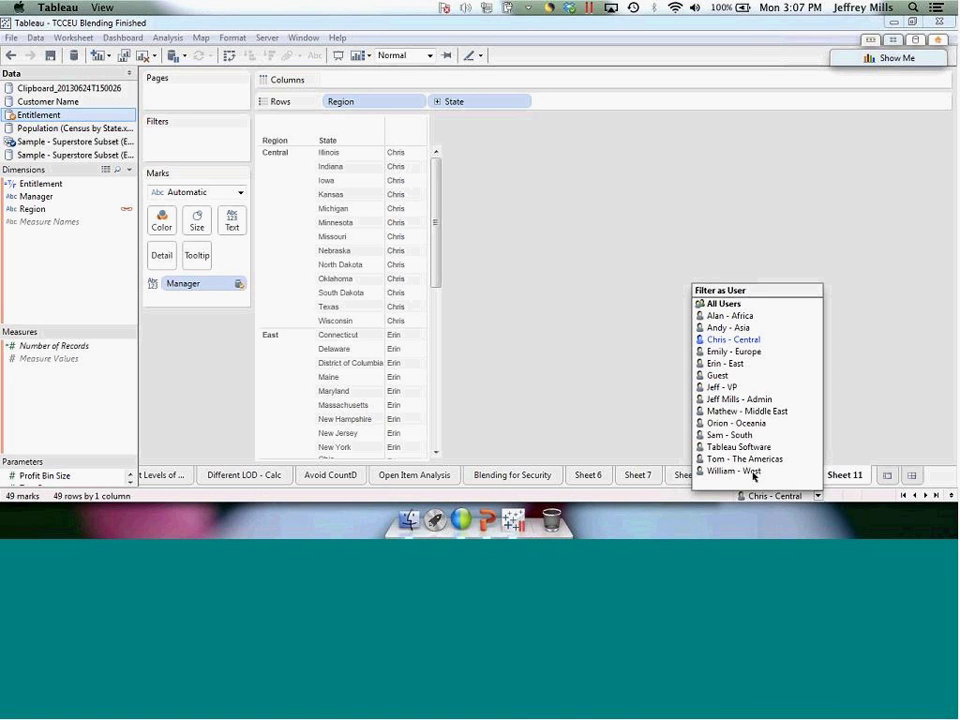
- Review the Entitlement calculation, USERNAME() = [Manager], without changes and try it as a filter
{"action": "left_click", "coordinate": [845, 355]}
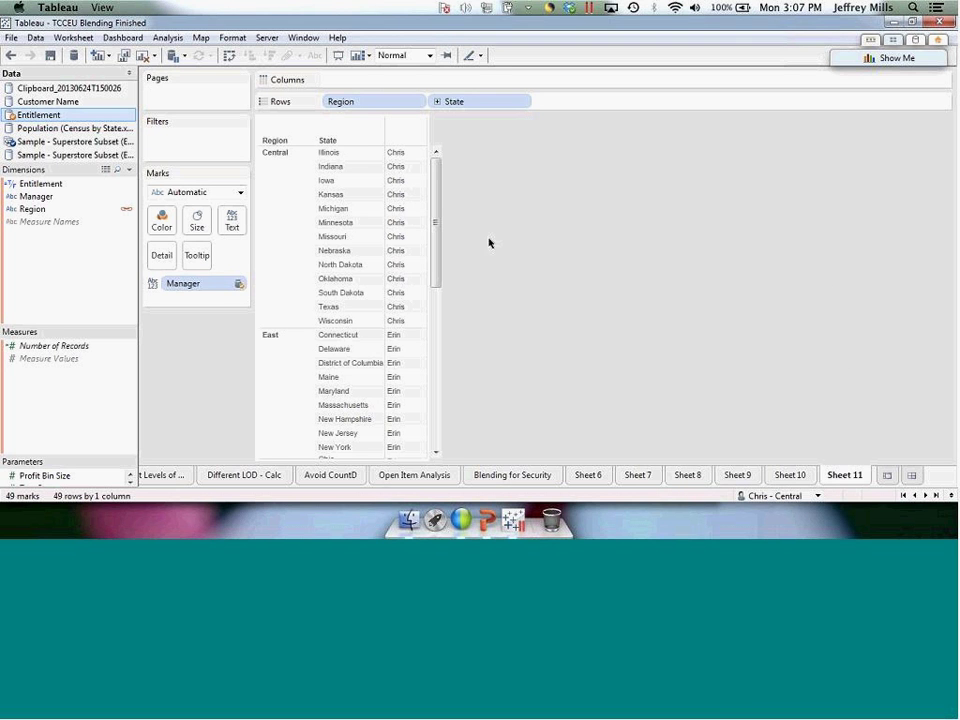
{"action": "right_click", "coordinate": [33, 186]}
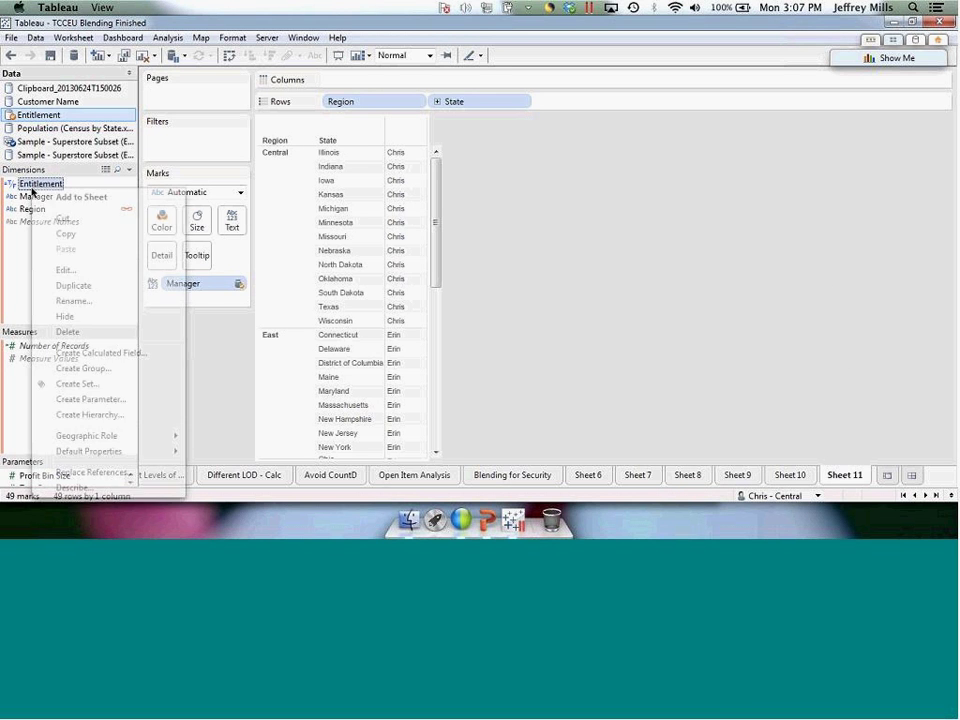
{"action": "left_click", "coordinate": [60, 268]}
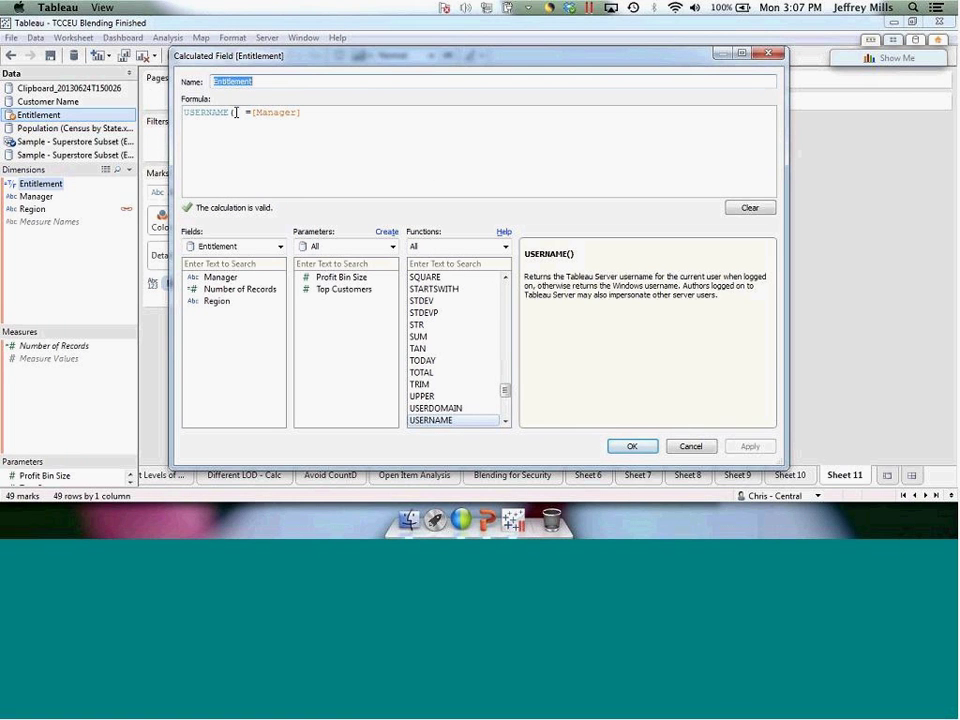
{"action": "left_click", "coordinate": [690, 445]}
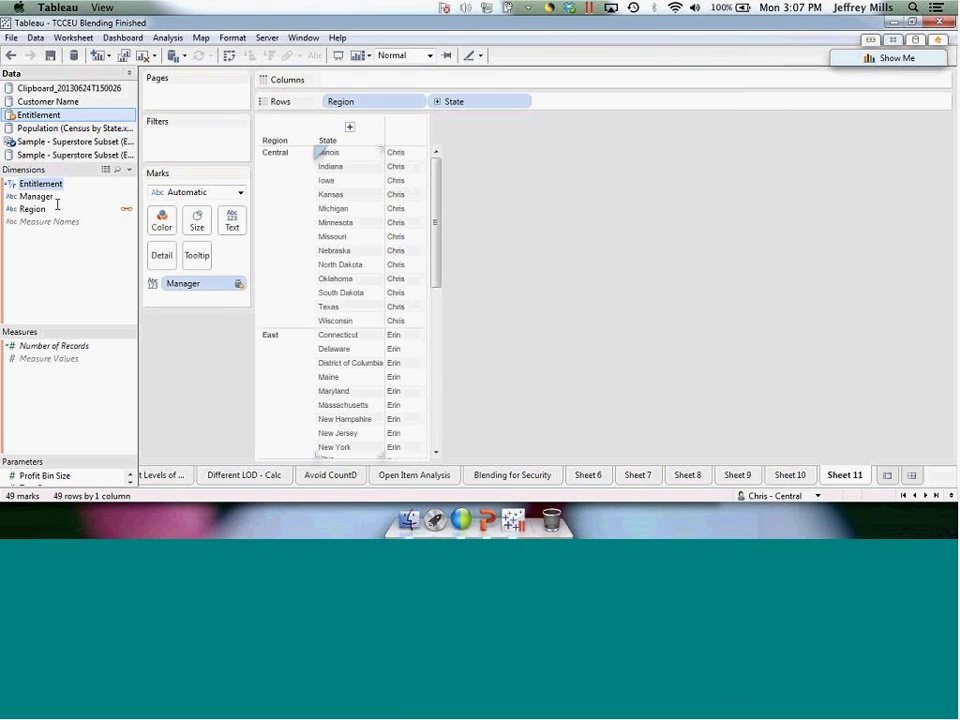
{"action": "left_click_drag", "start_coordinate": [40, 184], "coordinate": [111, 150]}
{"action": "left_click", "coordinate": [105, 143]}
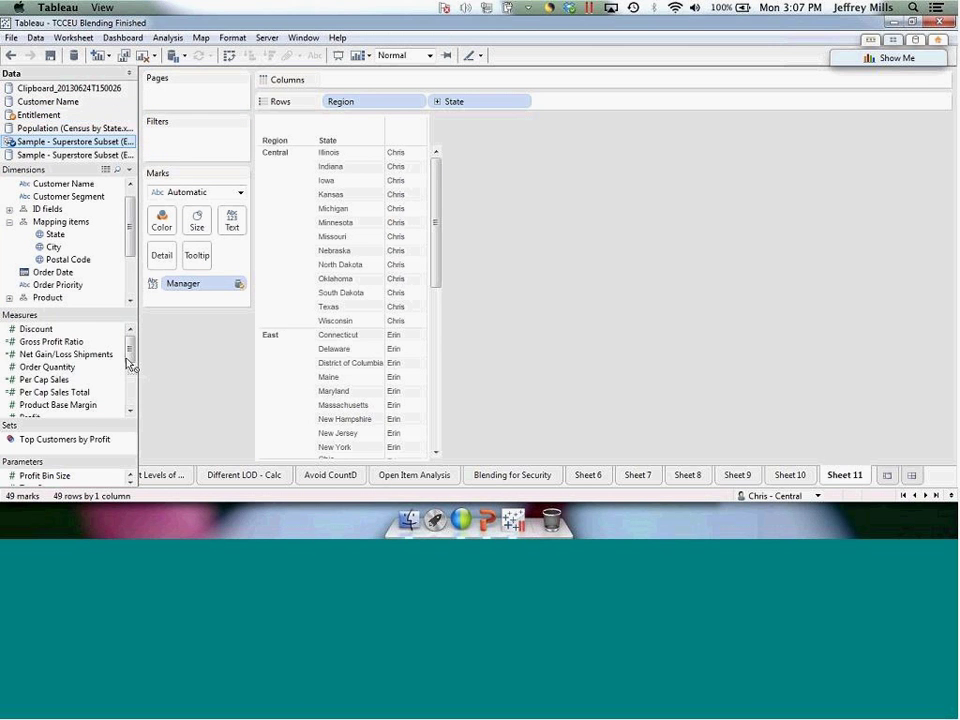
{"action": "scroll", "coordinate": [134, 374], "scroll_direction": "down", "scroll_amount": 5}
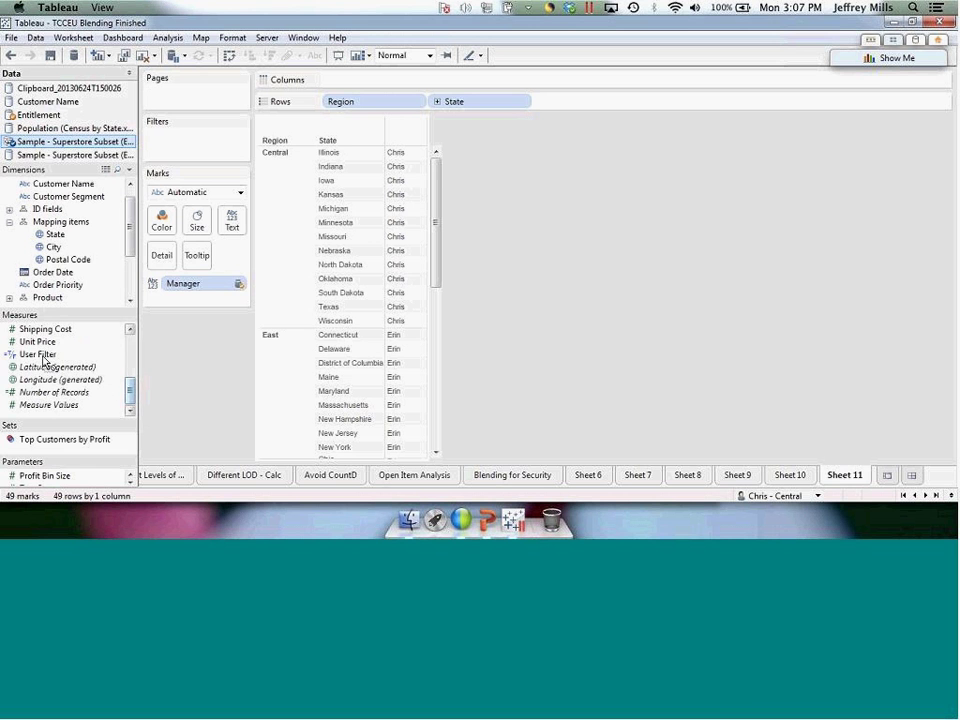
{"action": "right_click", "coordinate": [44, 358]}
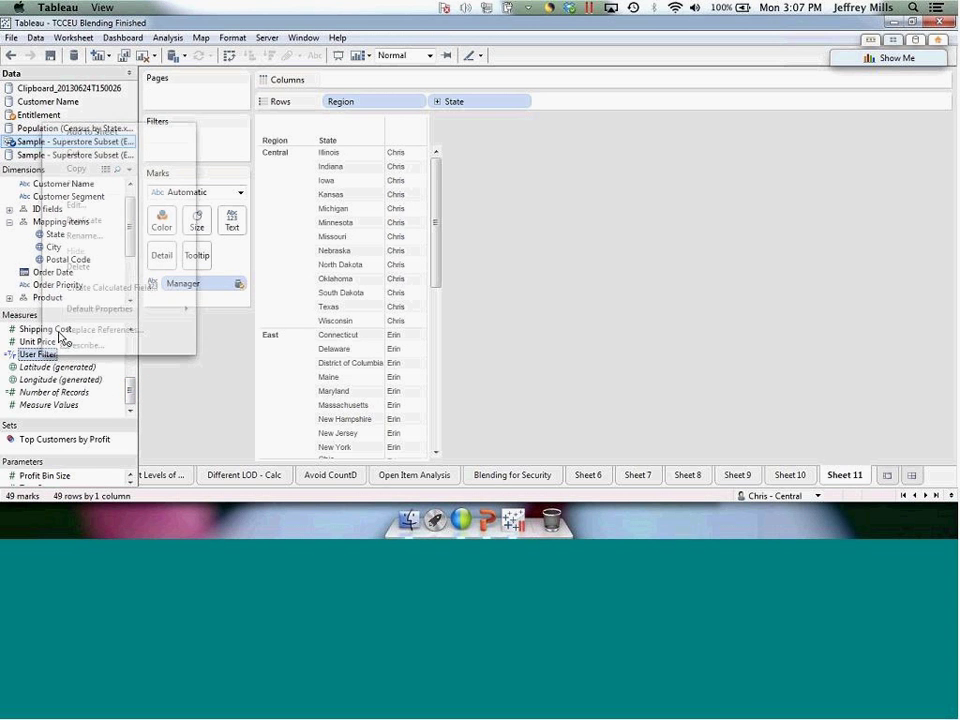
{"action": "left_click", "coordinate": [77, 205]}
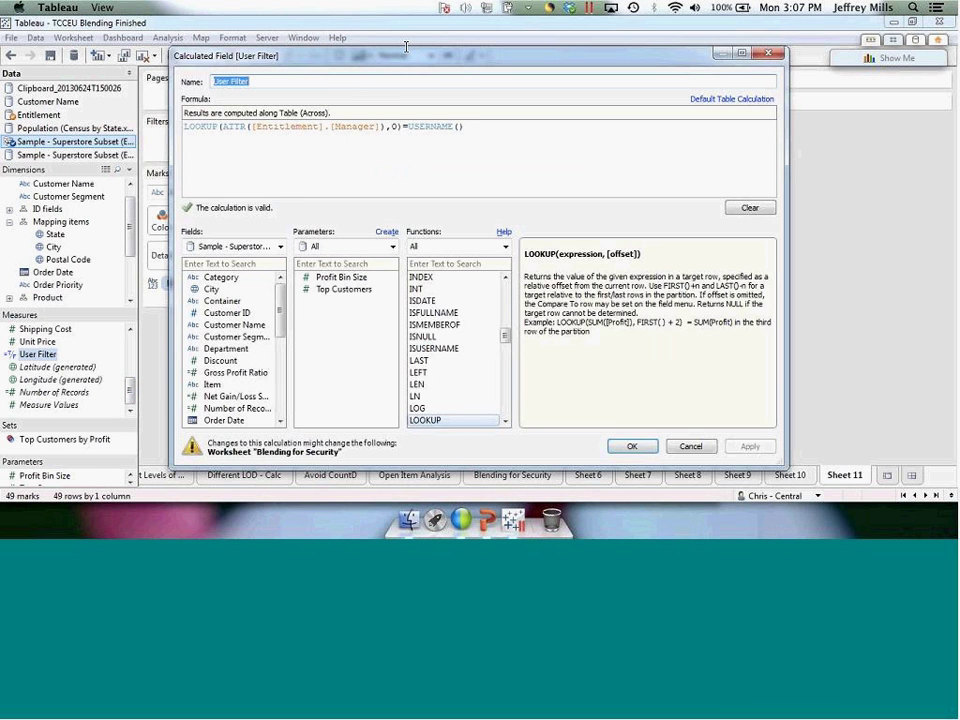
{"action": "mouse_move", "coordinate": [411, 50]}
{"action": "left_mouse_down"}
{"action": "mouse_move", "coordinate": [426, 96]}
{"action": "mouse_move", "coordinate": [429, 43]}
{"action": "left_mouse_up"}
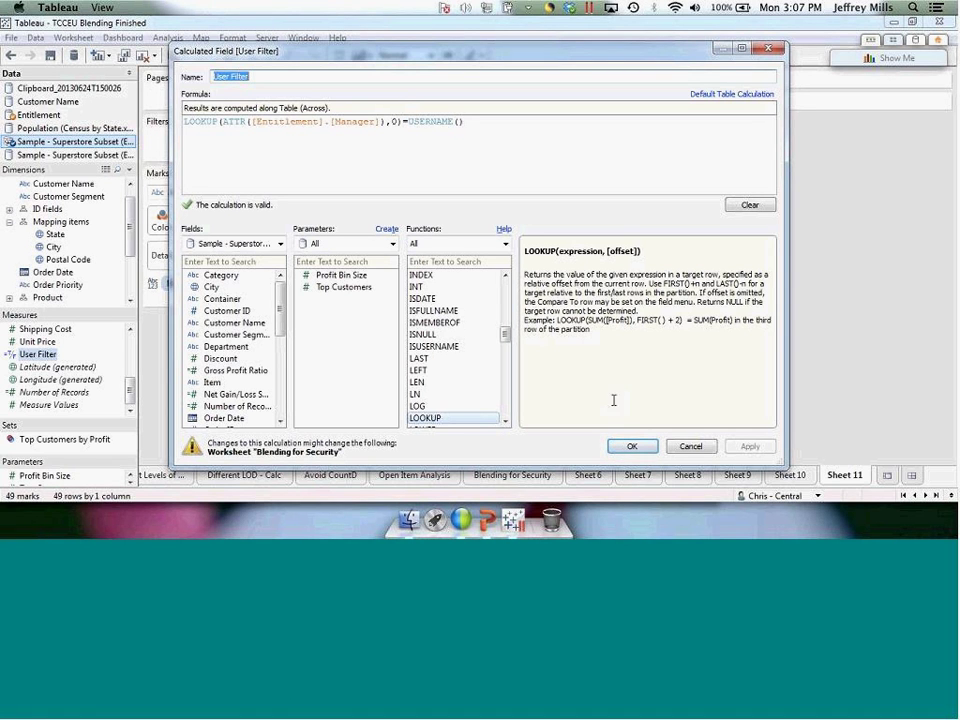
{"action": "left_click", "coordinate": [410, 121]}
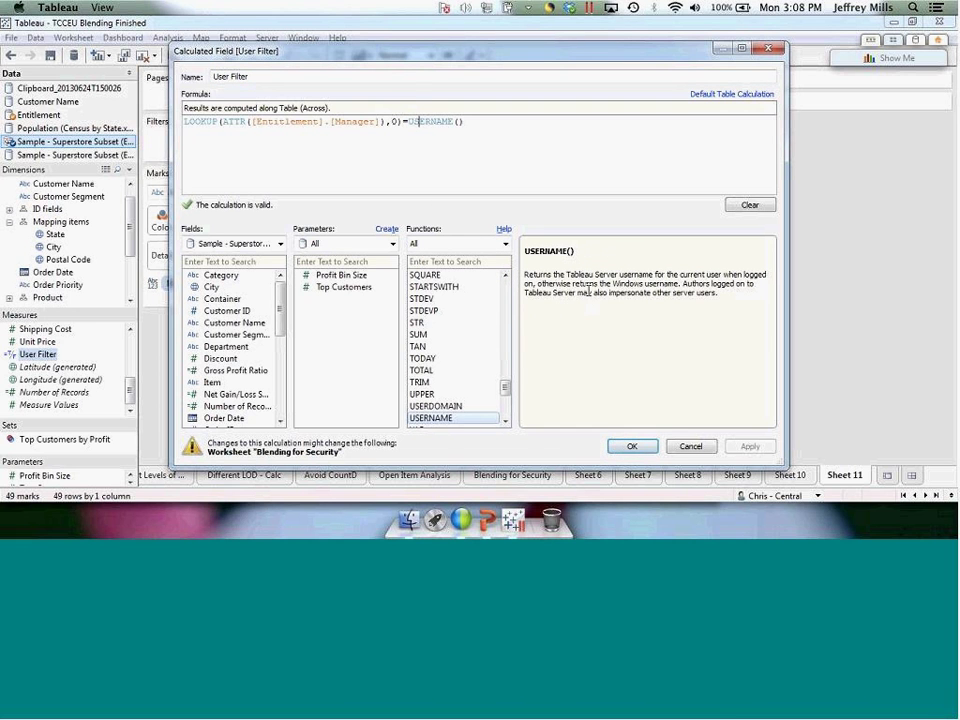
{"action": "left_click", "coordinate": [632, 446]}
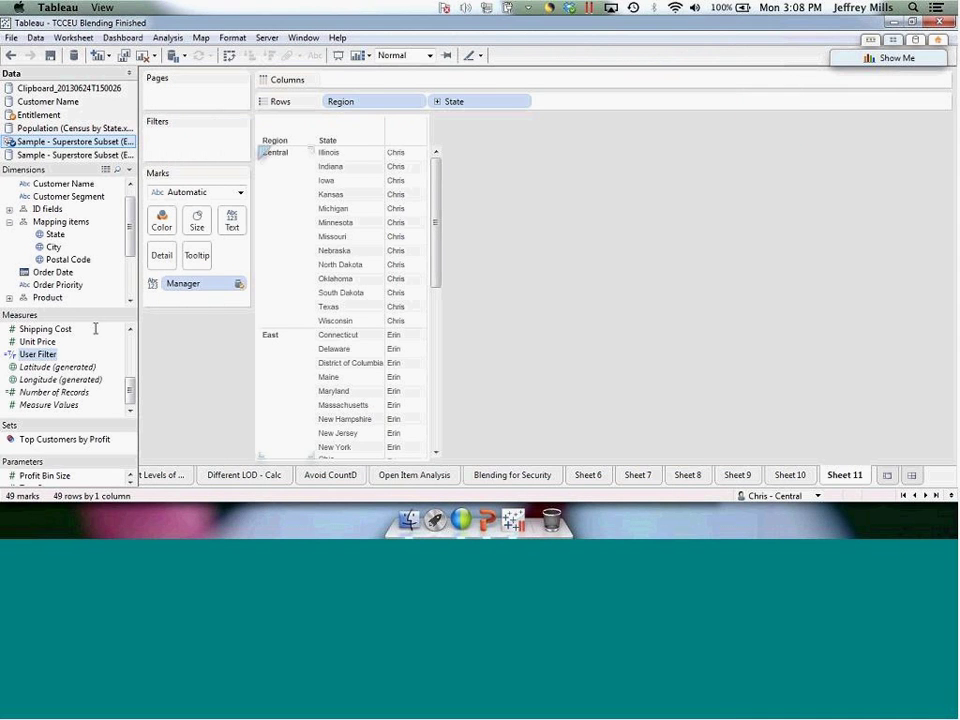
- Filter the sheet to User Filter = True
{"action": "mouse_move", "coordinate": [38, 354]}
{"action": "left_mouse_down"}
{"action": "mouse_move", "coordinate": [205, 250]}
{"action": "mouse_move", "coordinate": [212, 147]}
{"action": "left_mouse_up"}
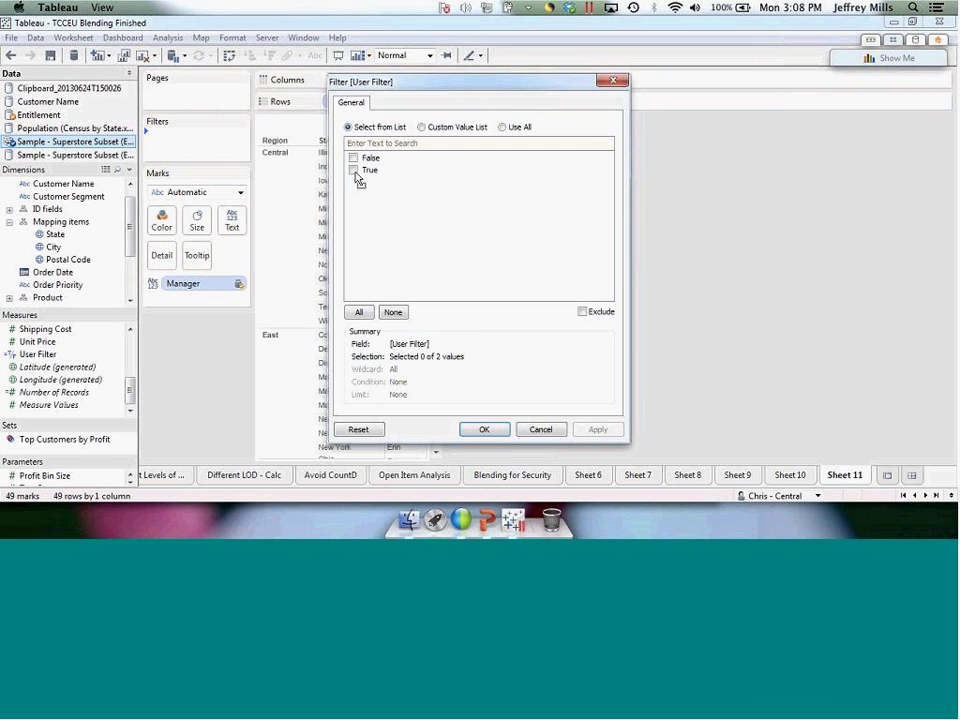
{"action": "left_click", "coordinate": [353, 170]}
{"action": "left_click", "coordinate": [496, 426]}
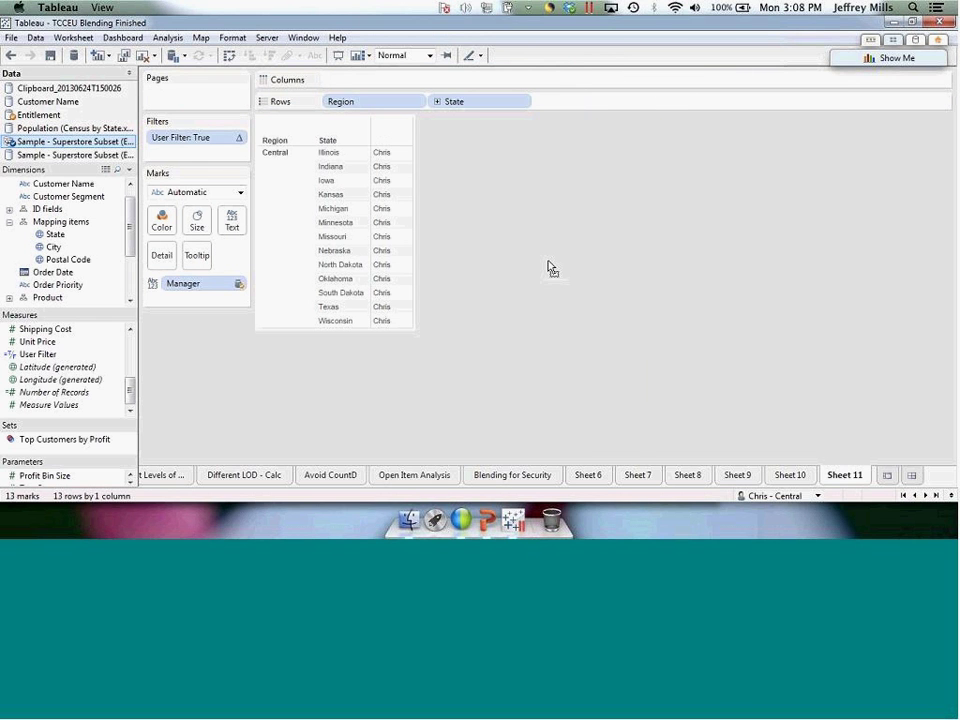
- Preview the sheet as the East user, then the Admin user, then the Central user
{"action": "left_click", "coordinate": [819, 496]}
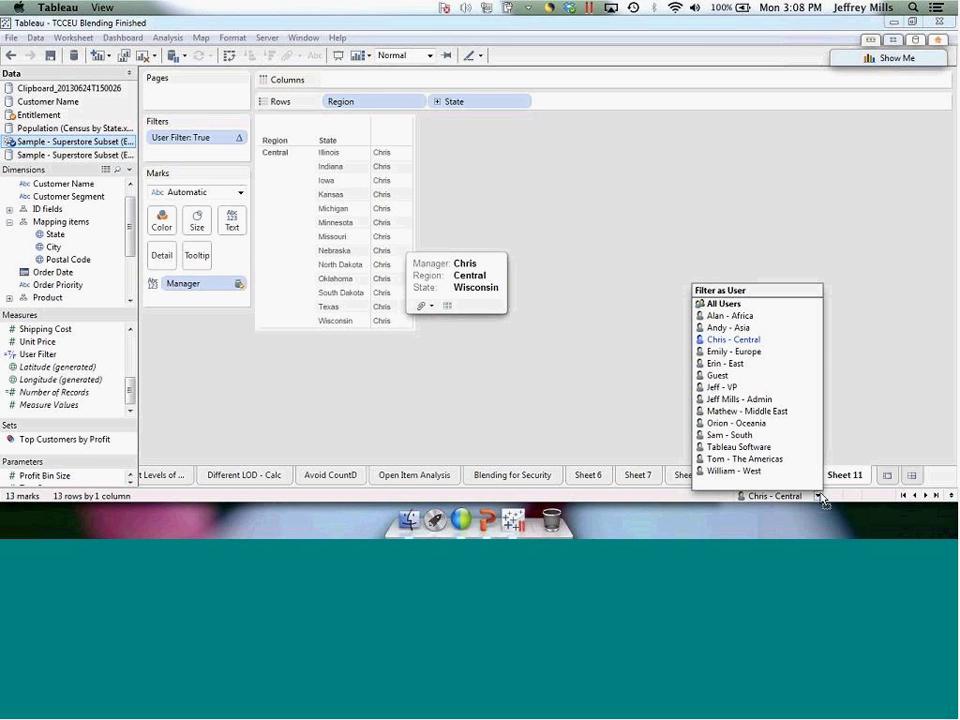
{"action": "left_click", "coordinate": [738, 364]}
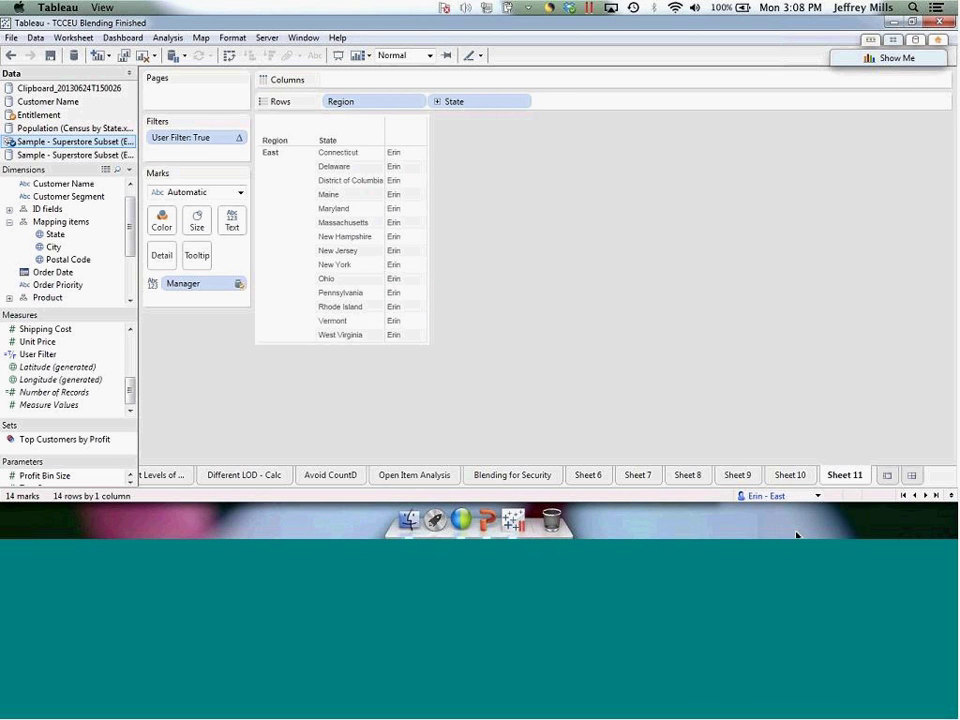
{"action": "left_click", "coordinate": [818, 496]}
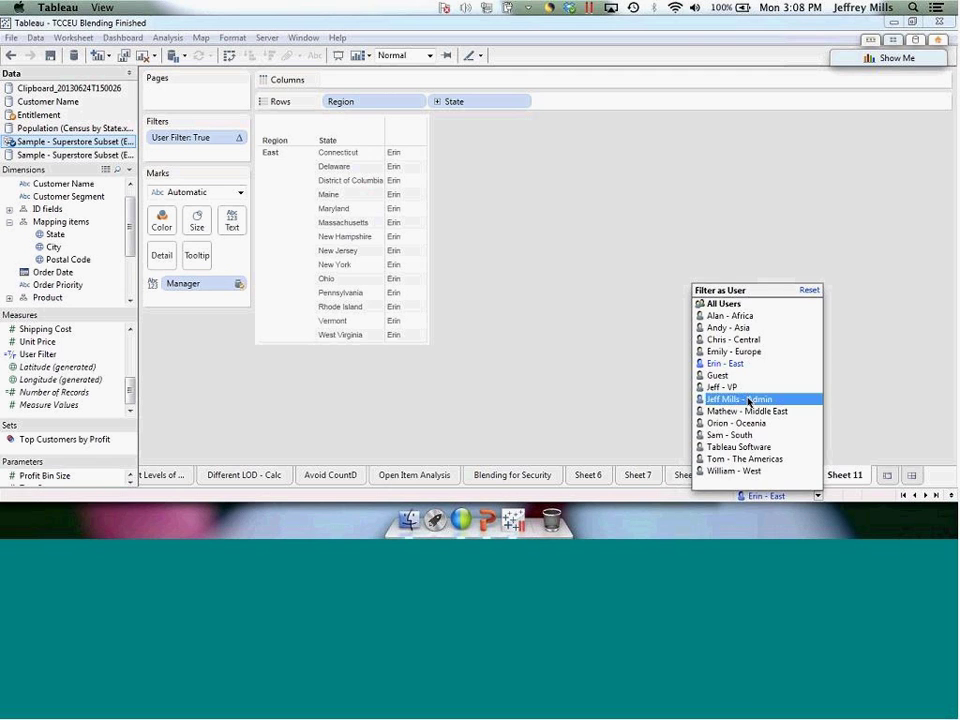
{"action": "left_click", "coordinate": [748, 400]}
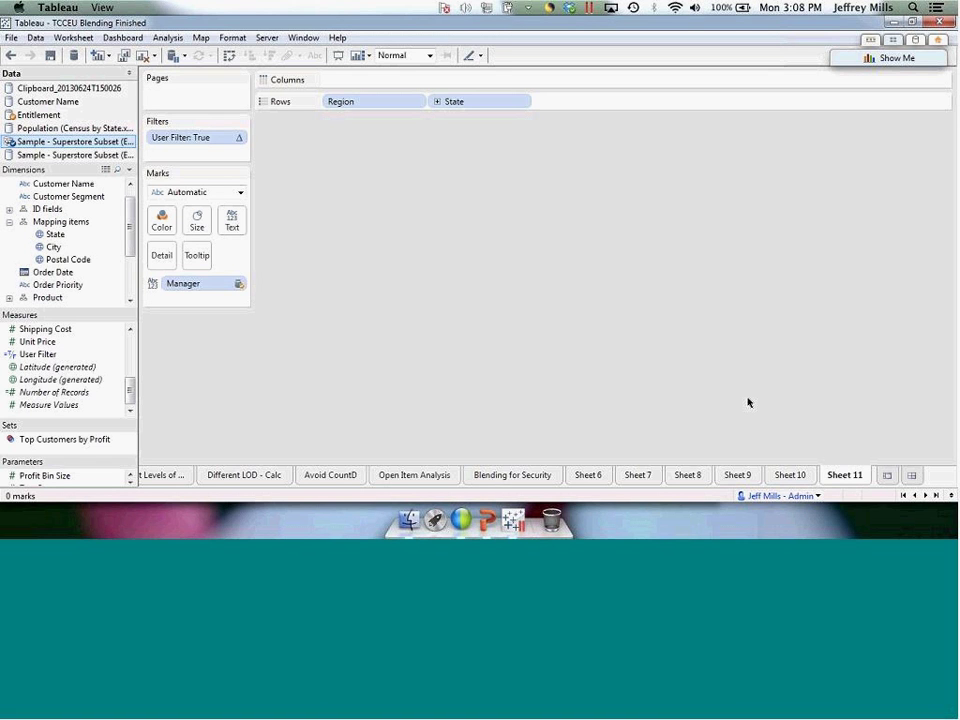
{"action": "left_click", "coordinate": [816, 496]}
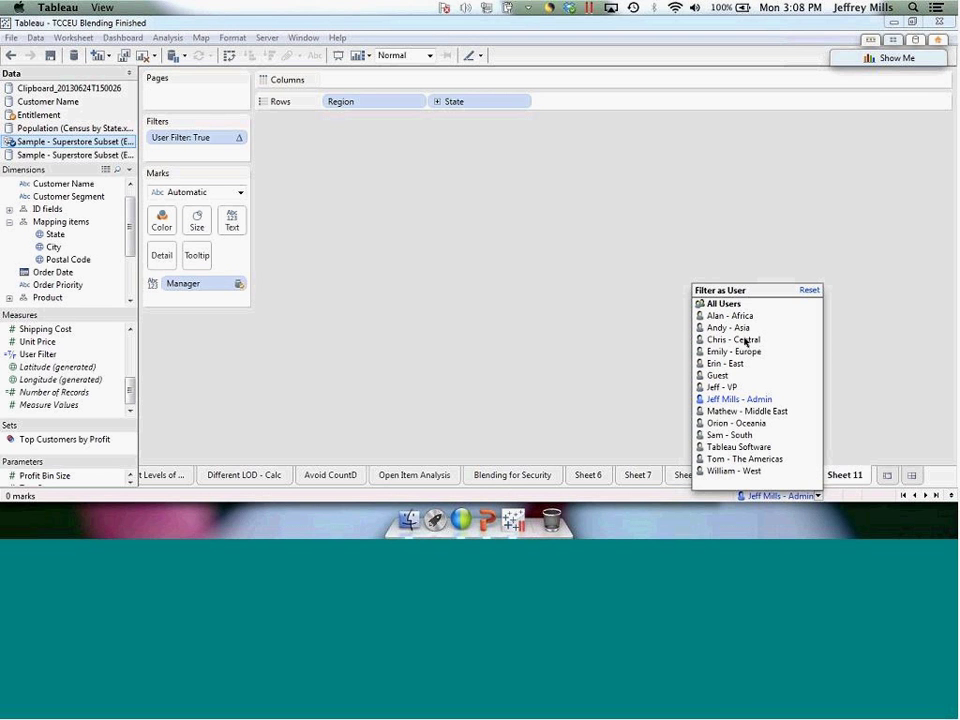
{"action": "left_click", "coordinate": [745, 341]}
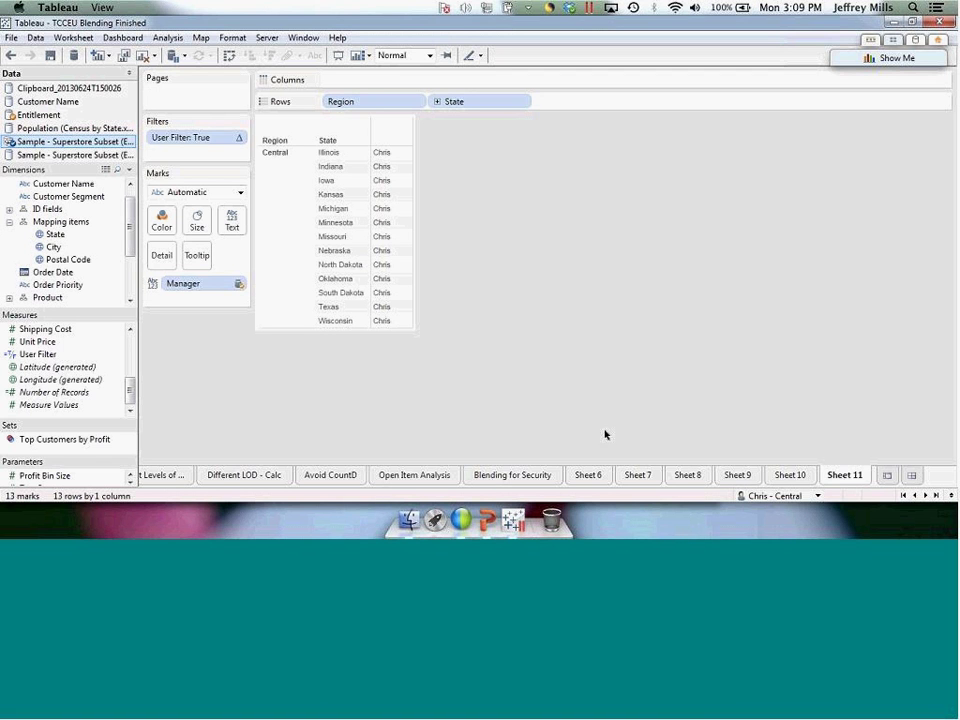
- Switch back to the PowerPoint presentation
{"action": "left_click", "coordinate": [485, 521]}
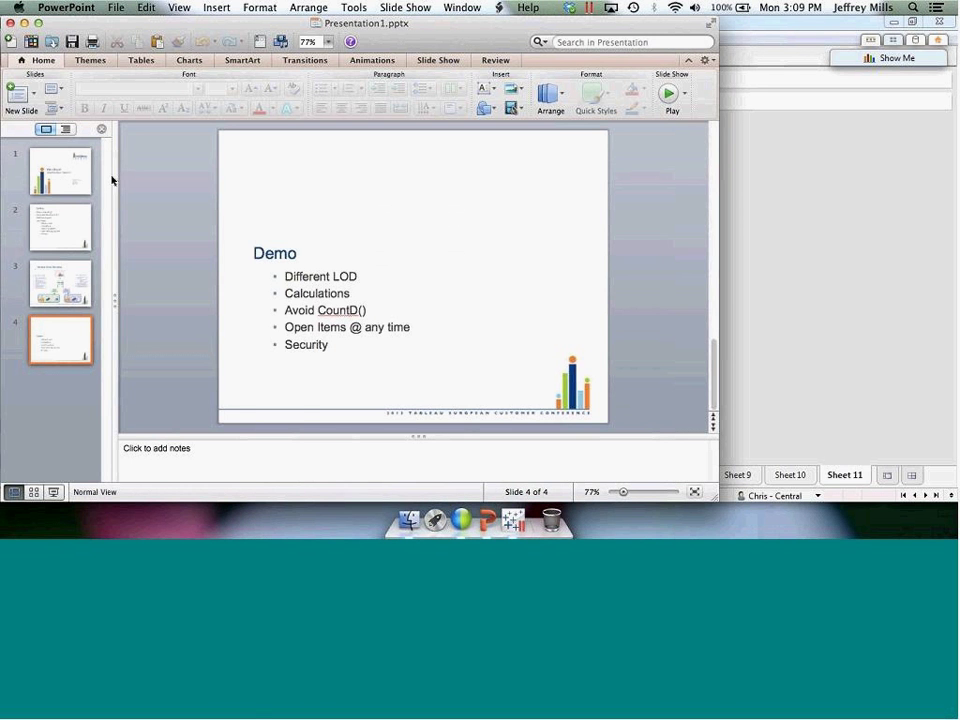
- Show slide 1, "Will it Blend? Data Blending in Tableau 8"
{"action": "left_click", "coordinate": [70, 165]}
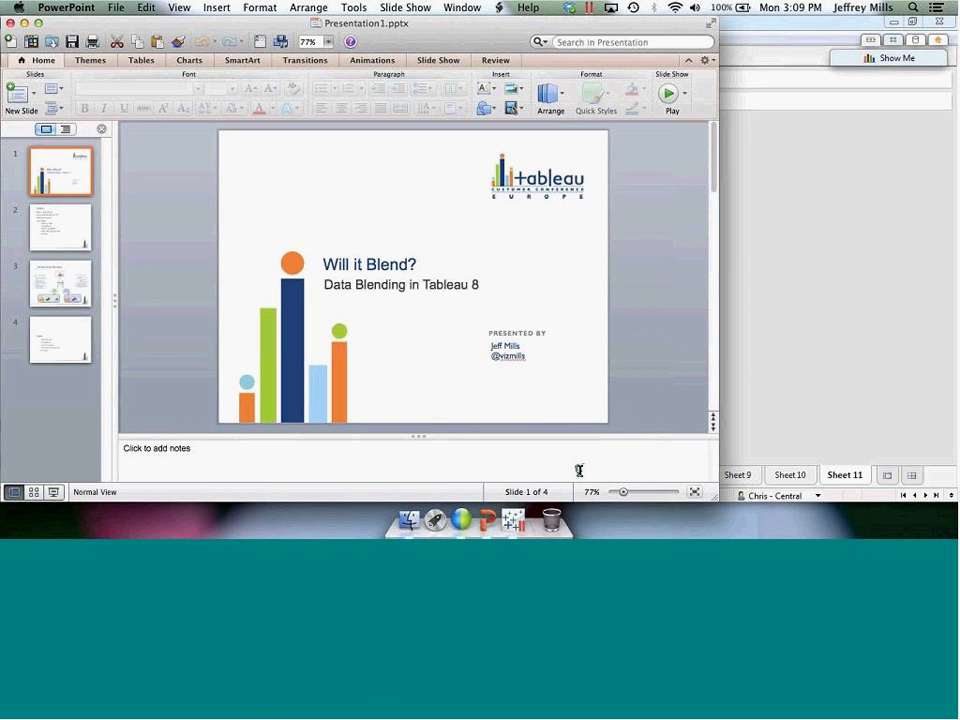